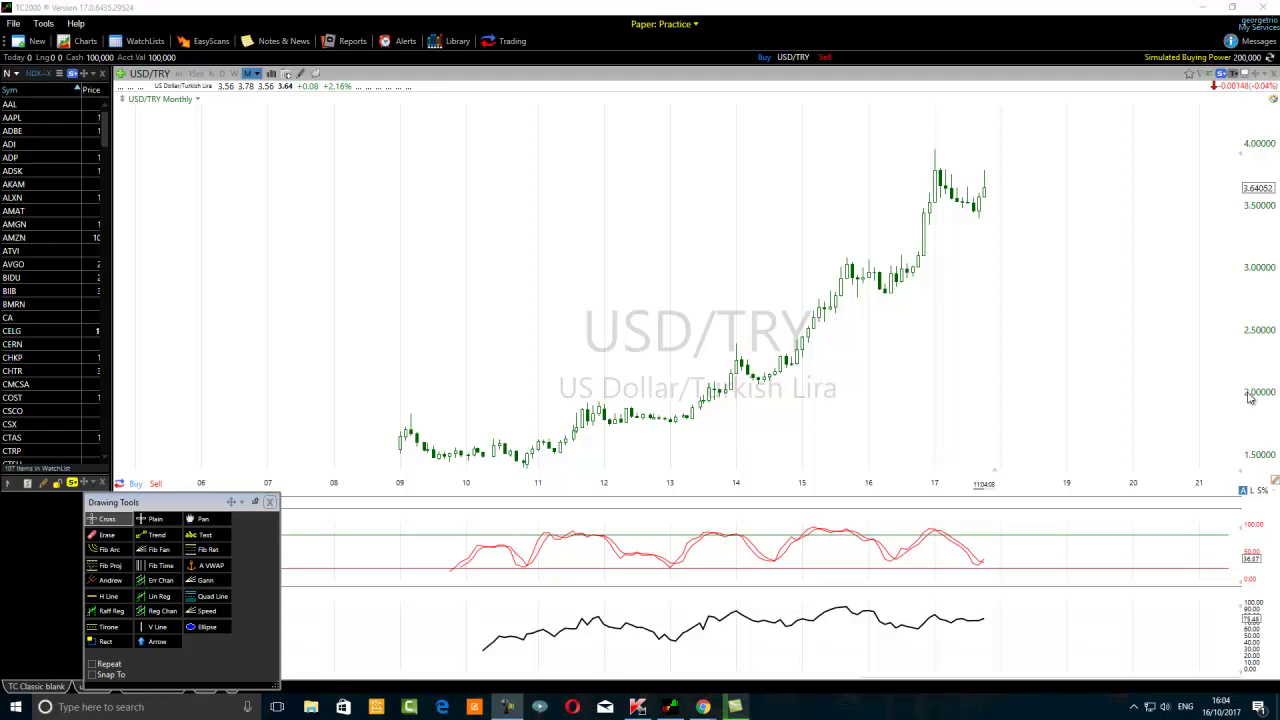
pyautogui.click(508, 706)
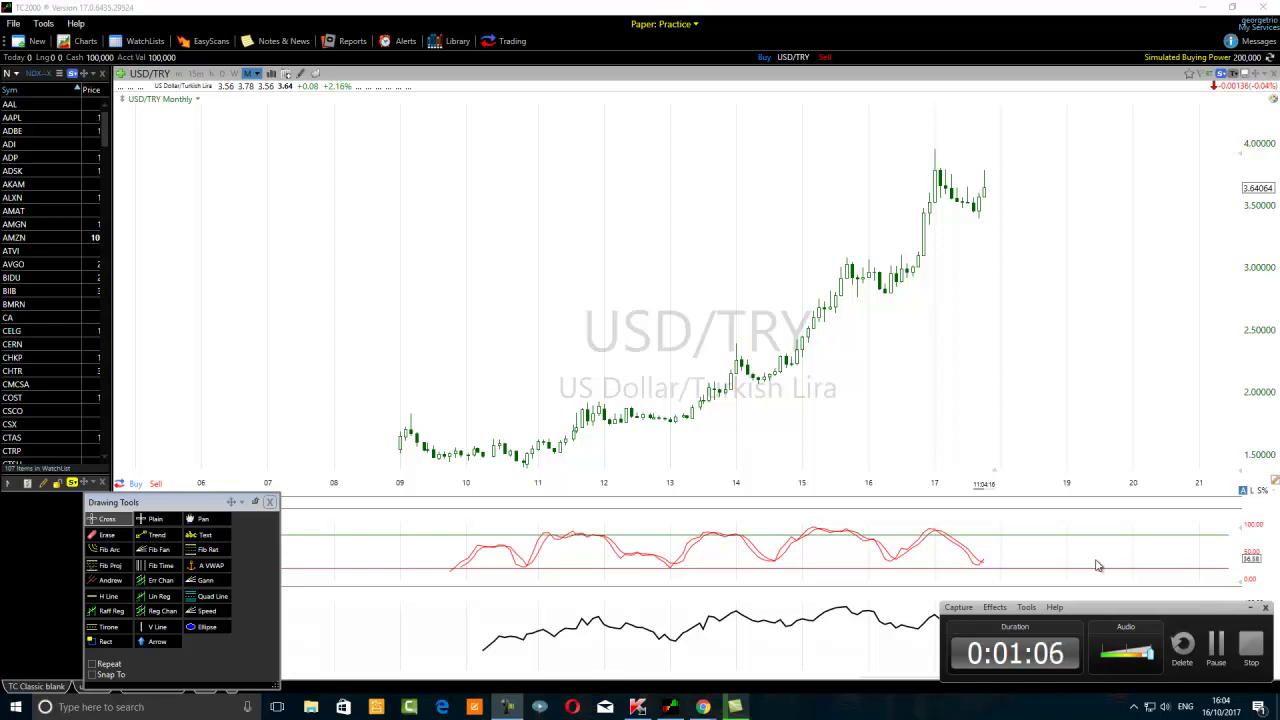
pyautogui.click(1216, 646)
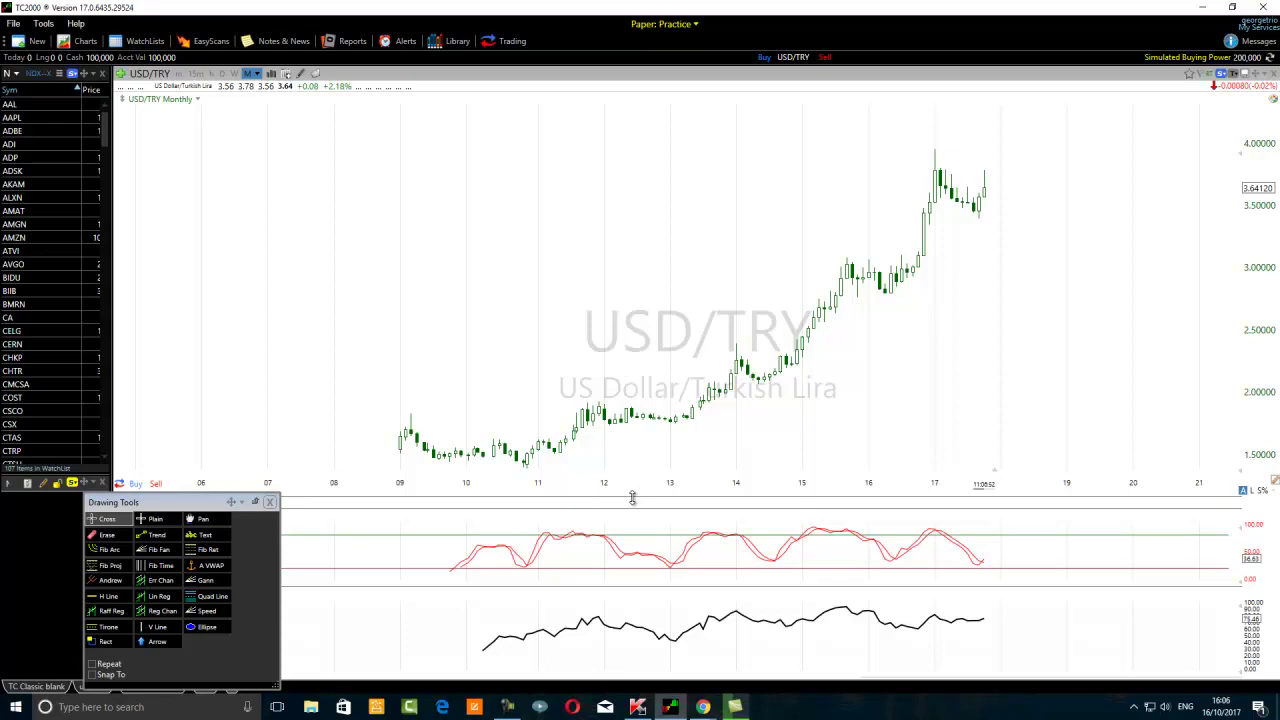
# Step: Mark the late-2011, early-2014, late-2015 and early-2017 swing highs on the USD/TRY monthly chart with green ellipses
pyautogui.click(190, 628)
pyautogui.moveTo(607, 396)
pyautogui.mouseDown()
pyautogui.moveTo(585, 382)
pyautogui.moveTo(592, 410)
pyautogui.mouseUp()
pyautogui.click(194, 628)
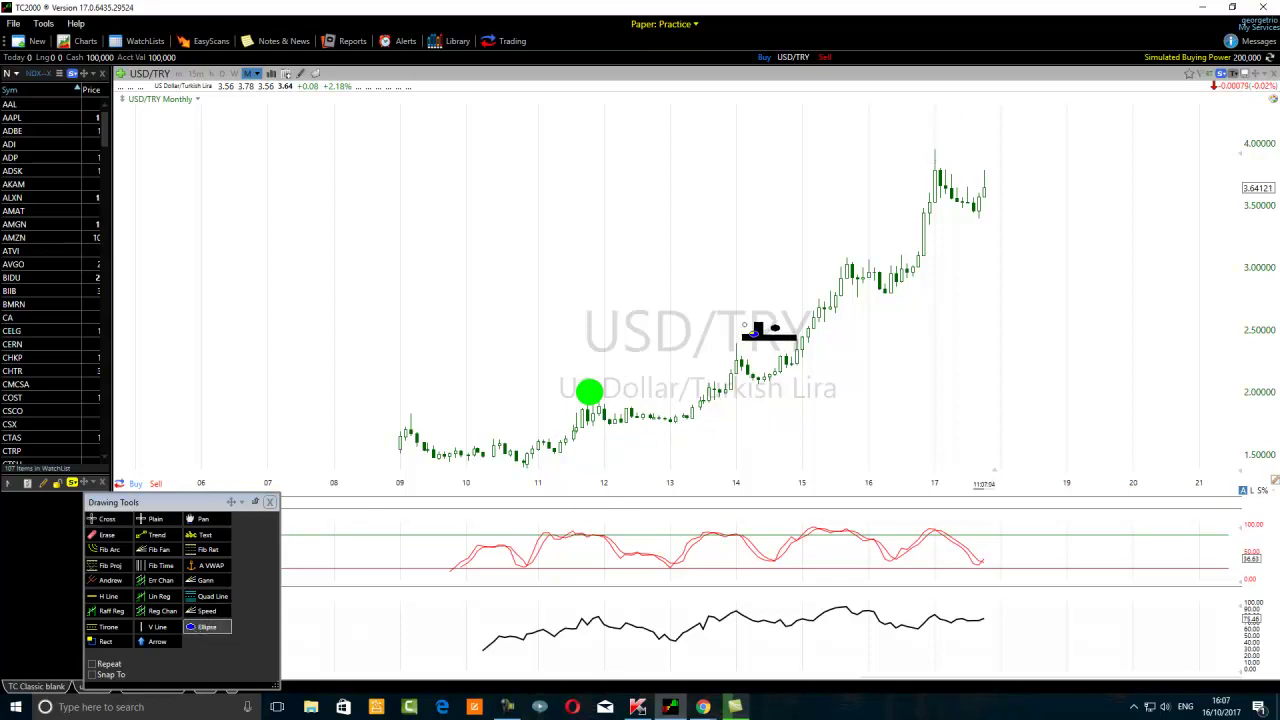
pyautogui.moveTo(741, 318); pyautogui.dragTo(716, 346)
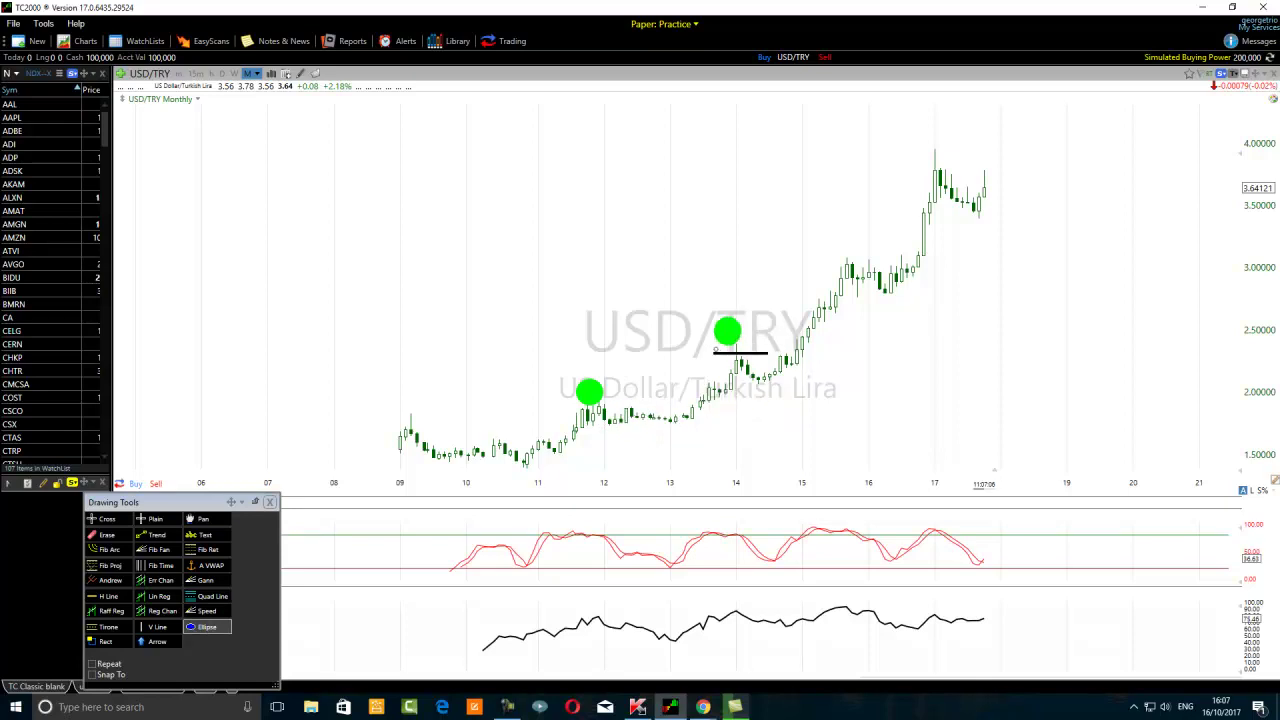
pyautogui.click(196, 626)
pyautogui.moveTo(854, 256)
pyautogui.mouseDown()
pyautogui.moveTo(880, 249)
pyautogui.moveTo(832, 240)
pyautogui.mouseUp()
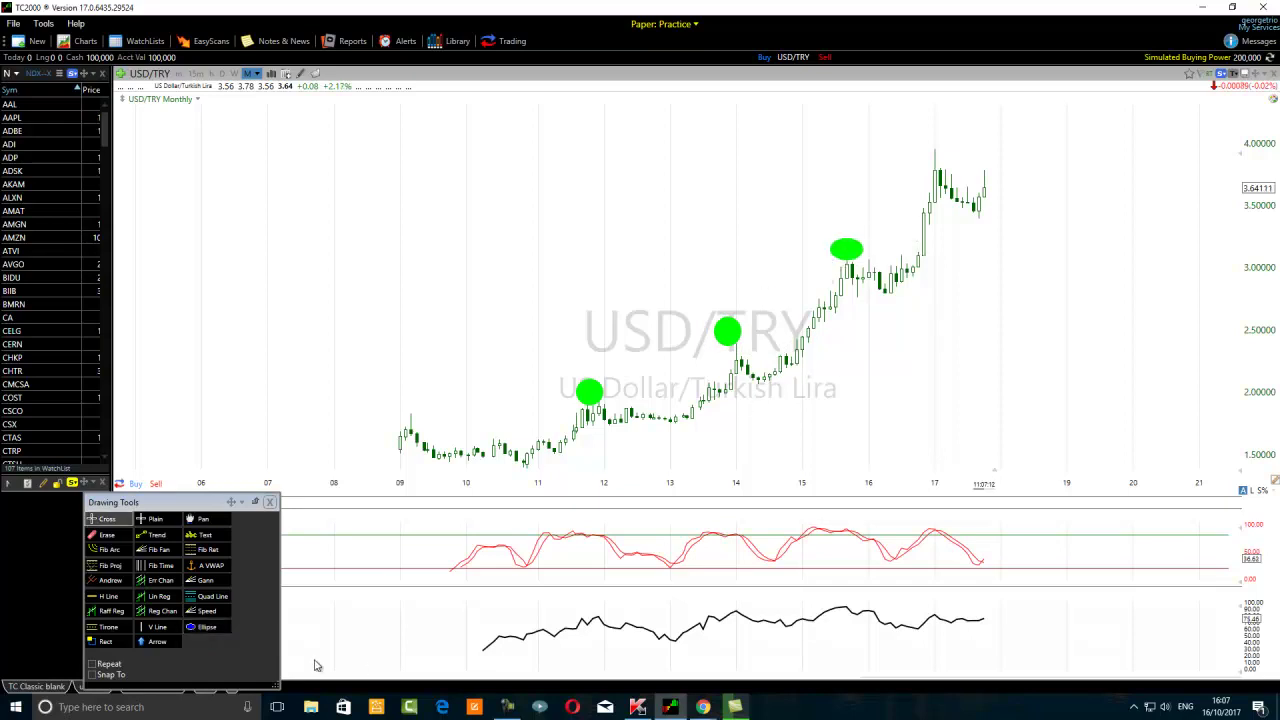
pyautogui.click(196, 627)
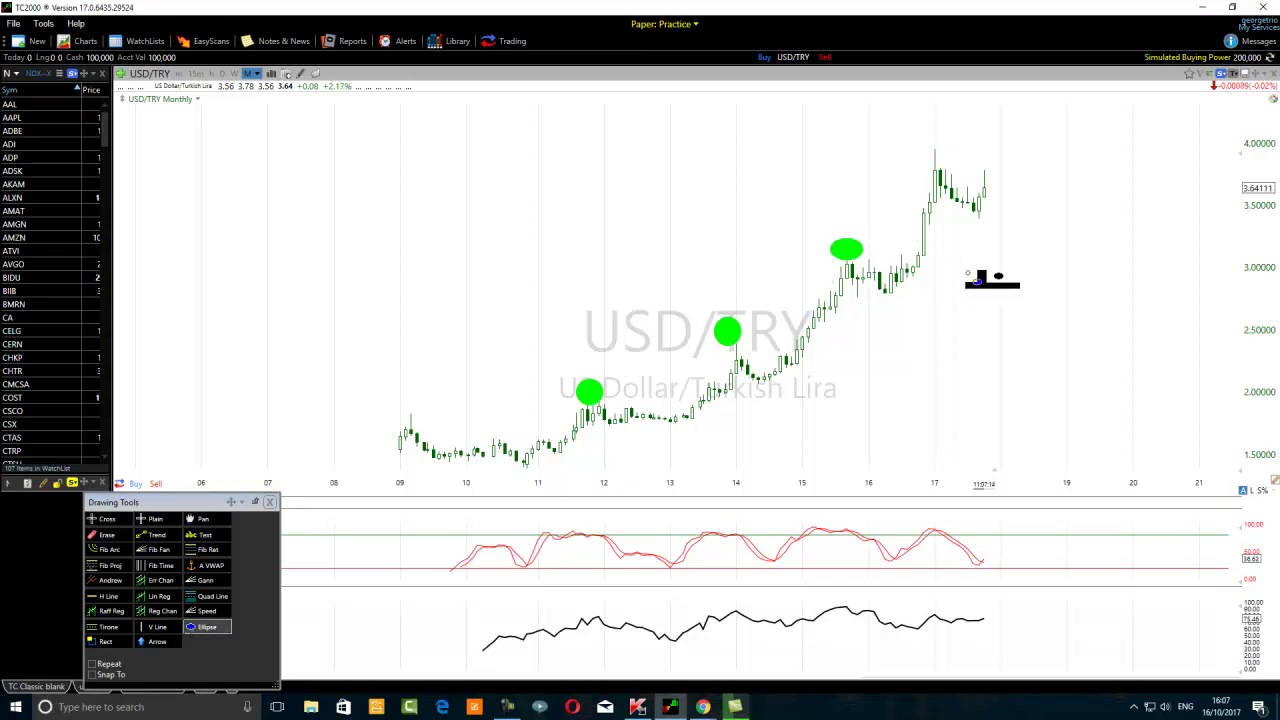
pyautogui.moveTo(946, 138); pyautogui.dragTo(937, 152)
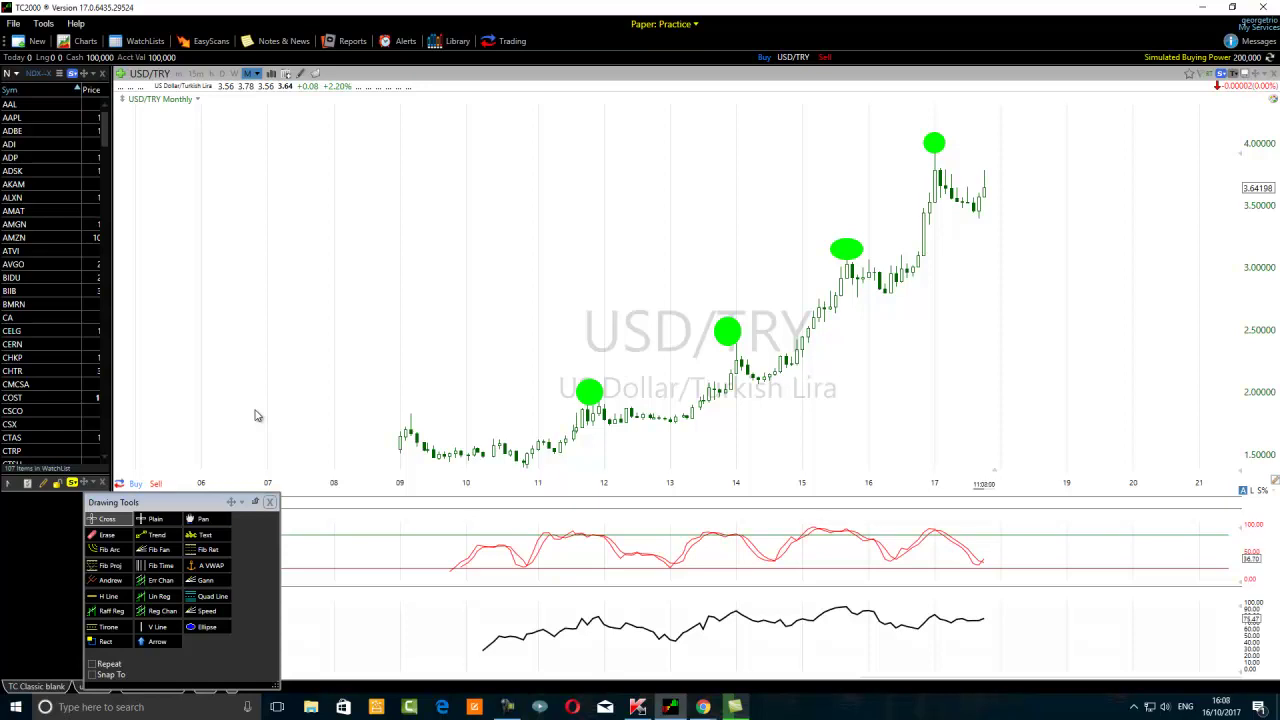
# Step: View the white-faced owl photo in the browser and switch back to the TC2000 chart
pyautogui.click(674, 710)
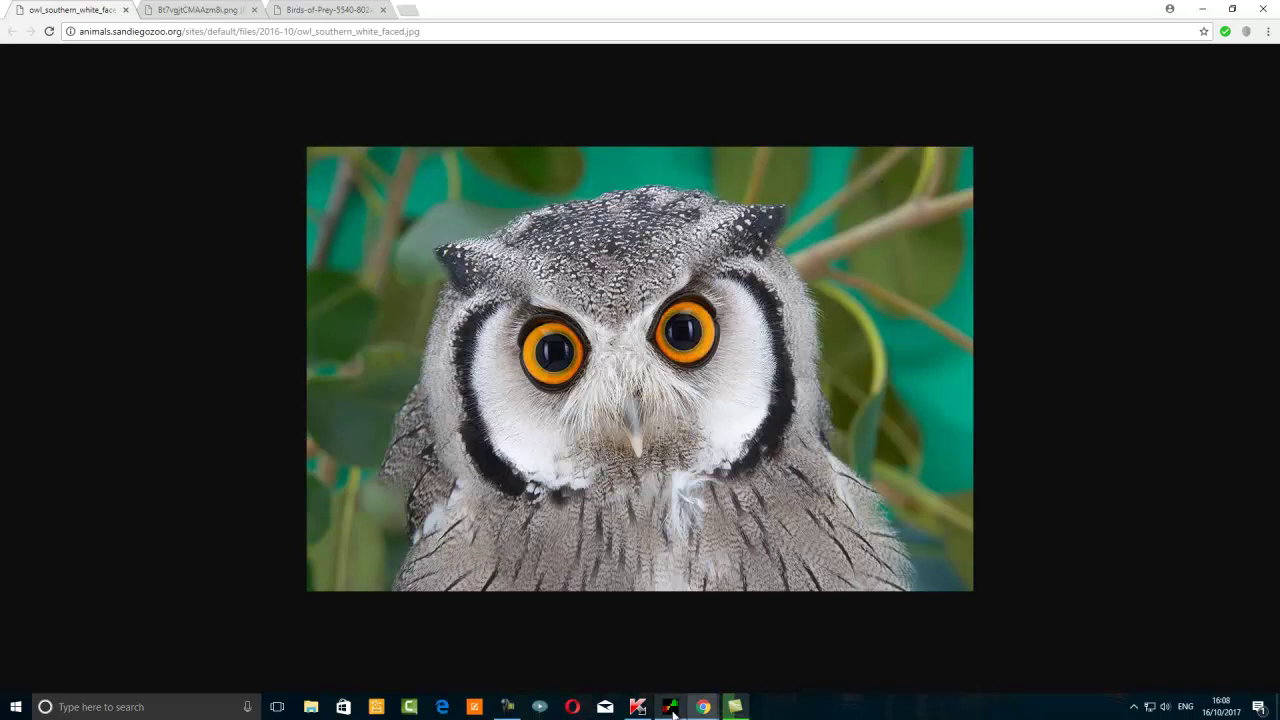
pyautogui.click(674, 711)
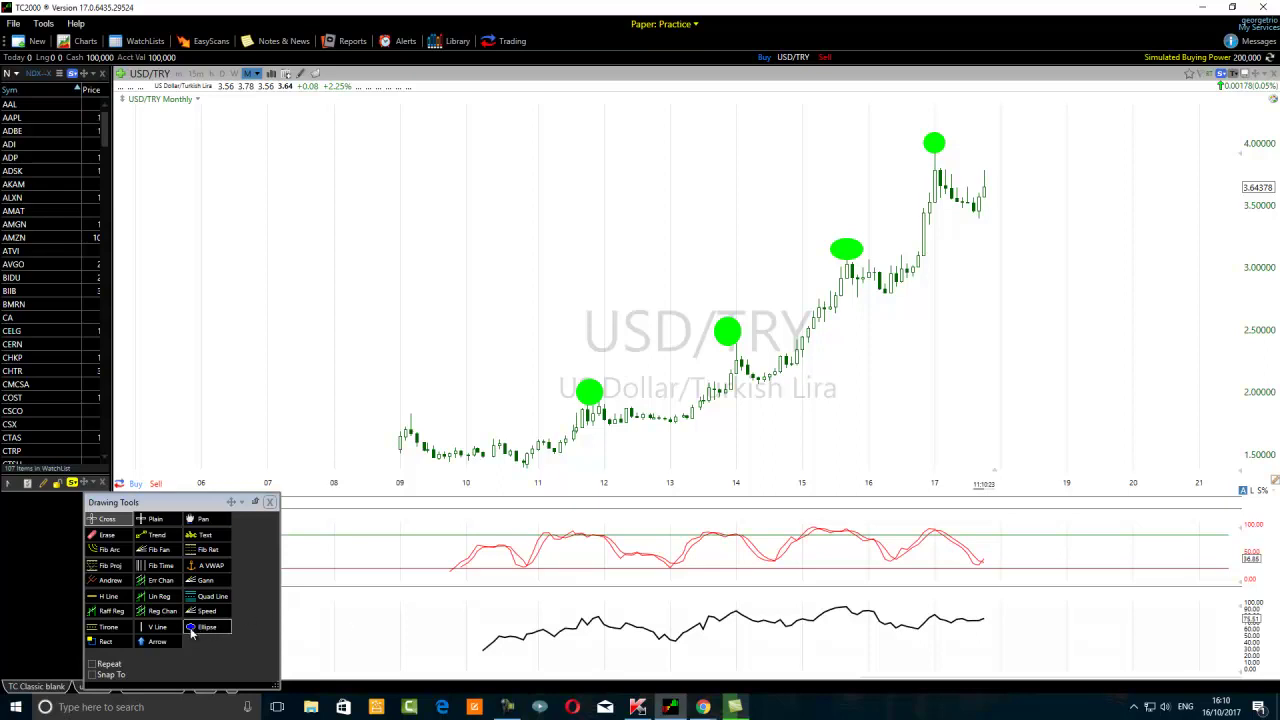
# Step: Draw a green ellipse over the late-2010 low on the USD/TRY price chart
pyautogui.click(205, 627)
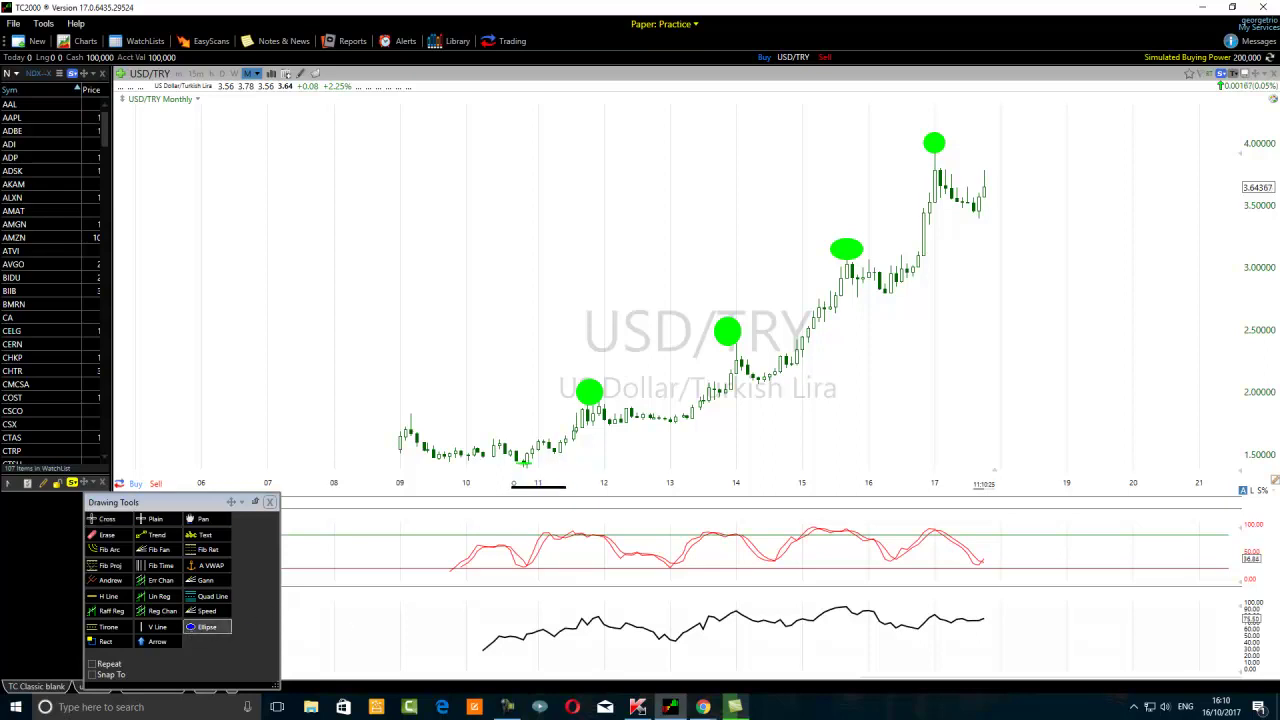
pyautogui.moveTo(535, 450)
pyautogui.mouseDown()
pyautogui.moveTo(500, 445)
pyautogui.moveTo(512, 480)
pyautogui.moveTo(527, 481)
pyautogui.mouseUp()
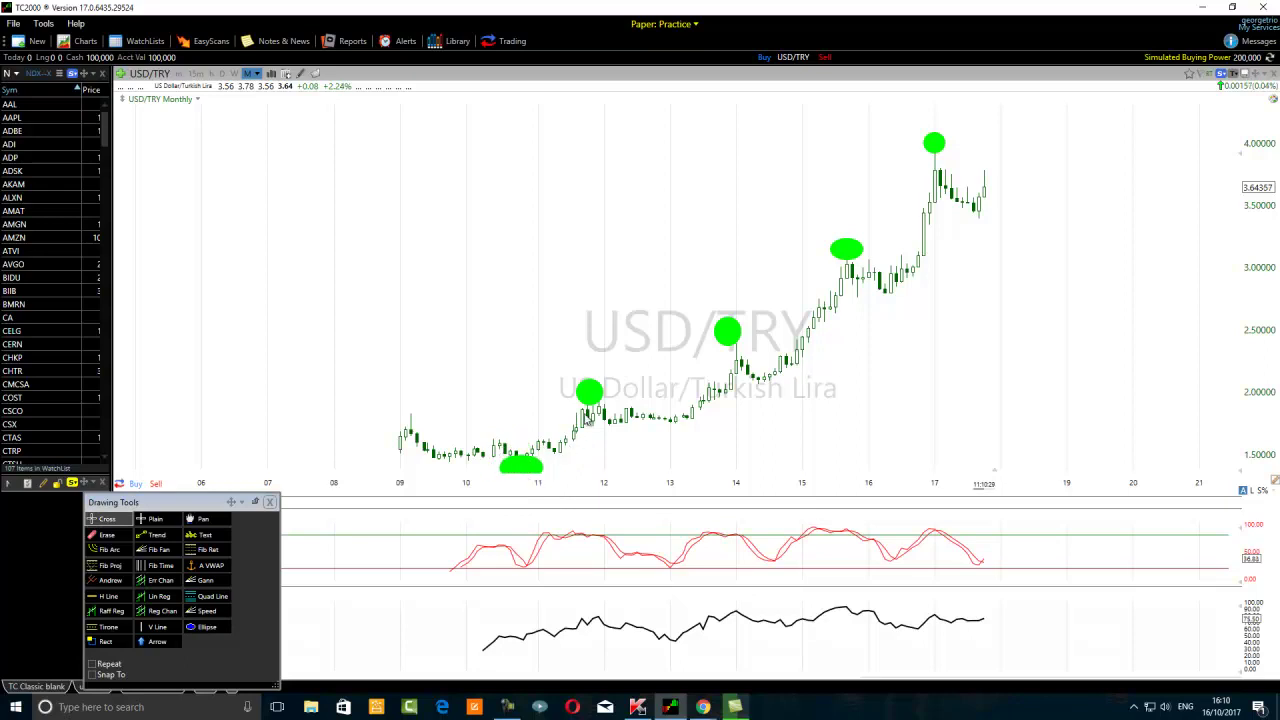
# Step: Set both the outline and the fill colour of the ellipse above the late-2011 high to orange
pyautogui.rightClick(597, 401)
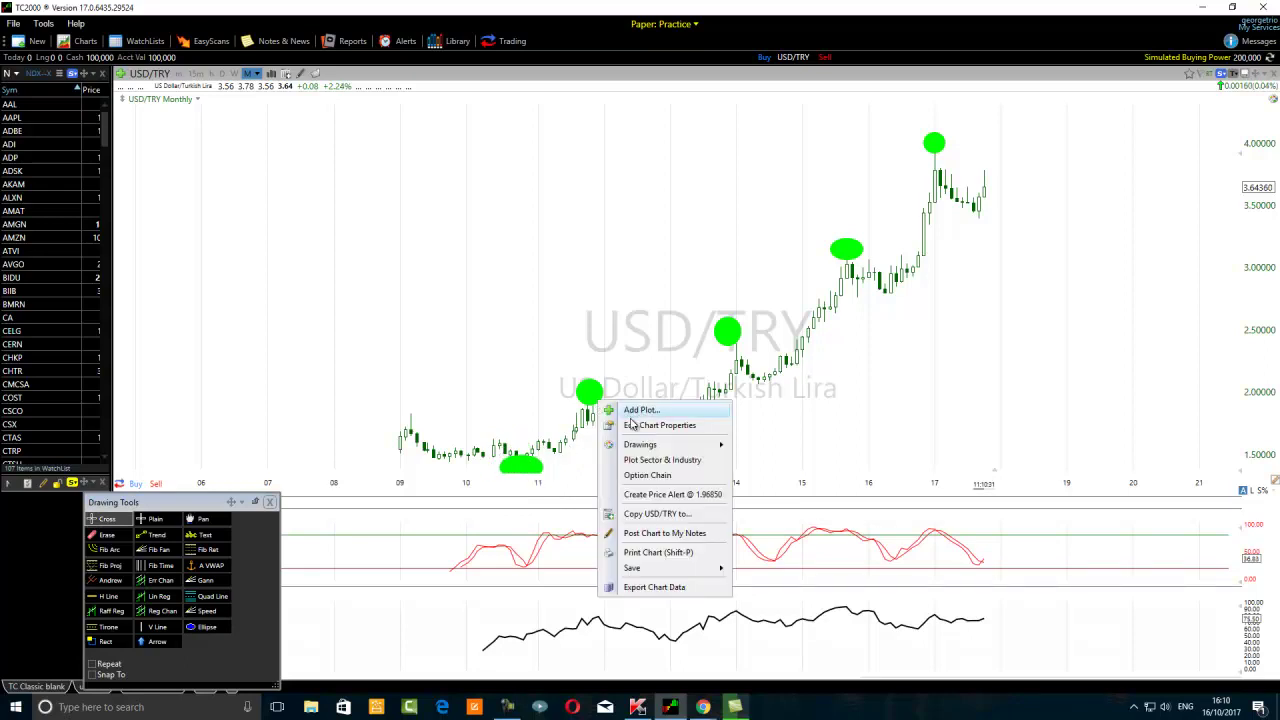
pyautogui.rightClick(586, 398)
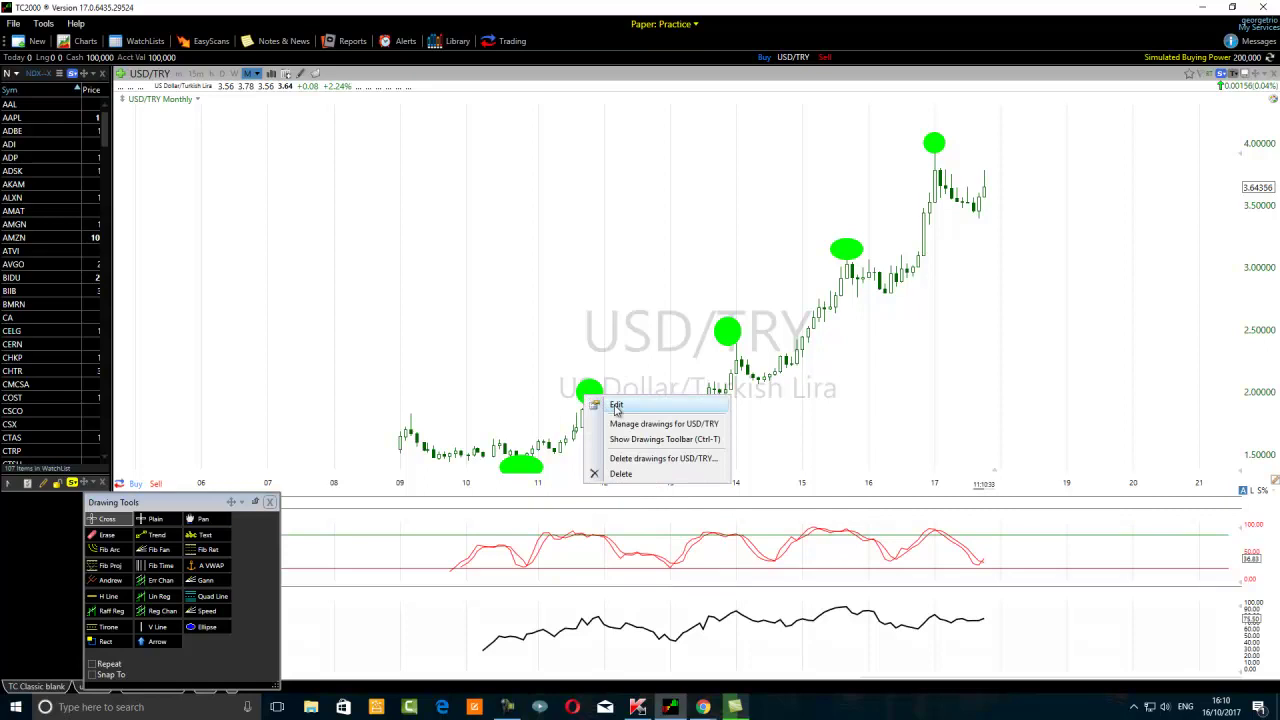
pyautogui.click(616, 405)
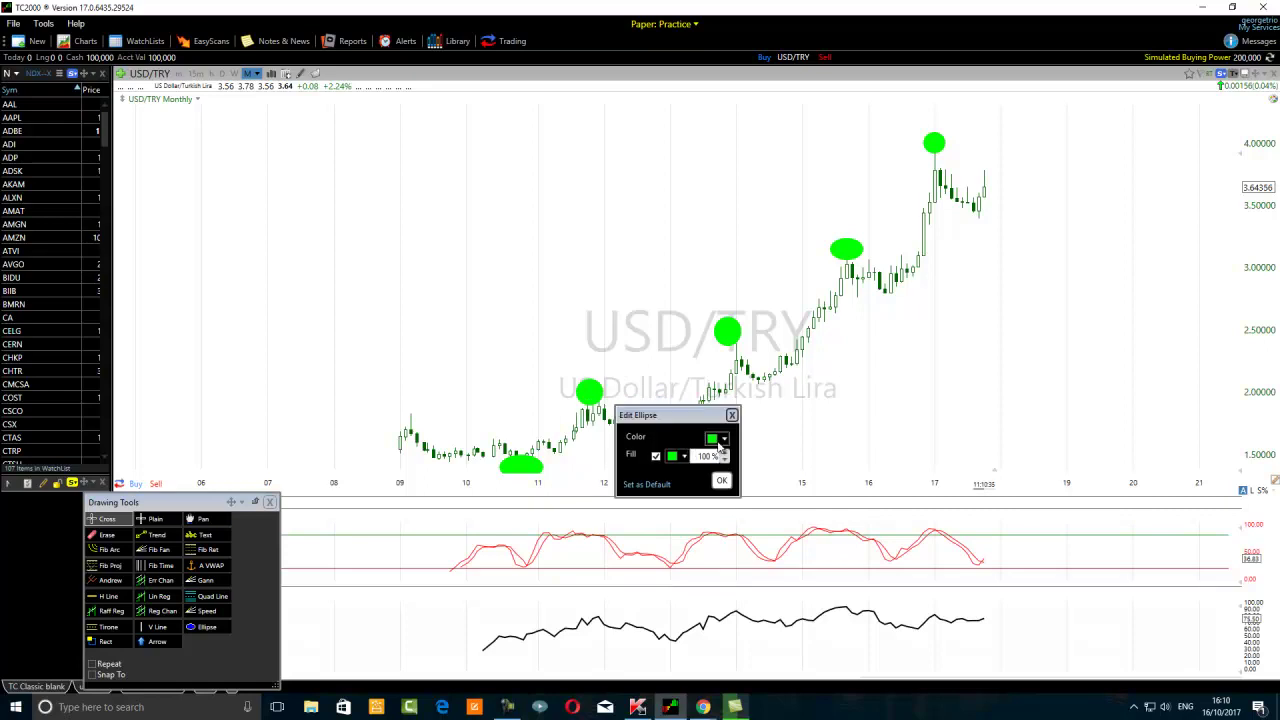
pyautogui.click(713, 443)
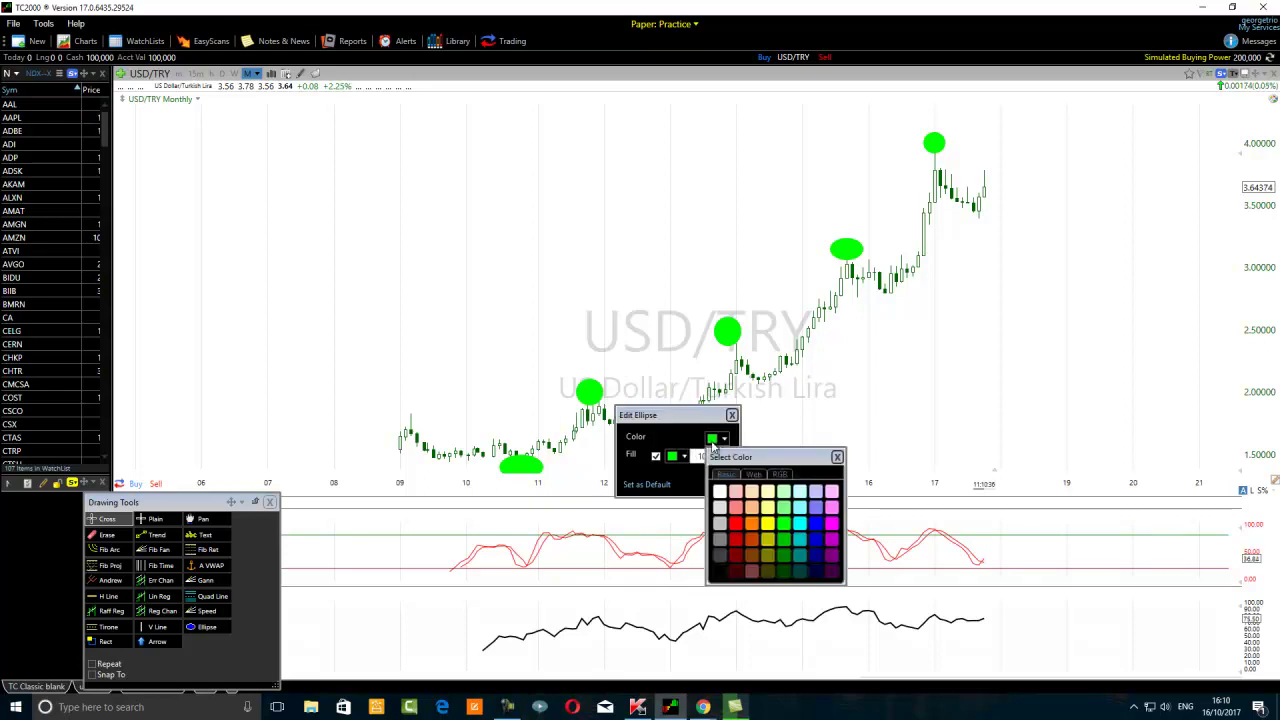
pyautogui.click(751, 523)
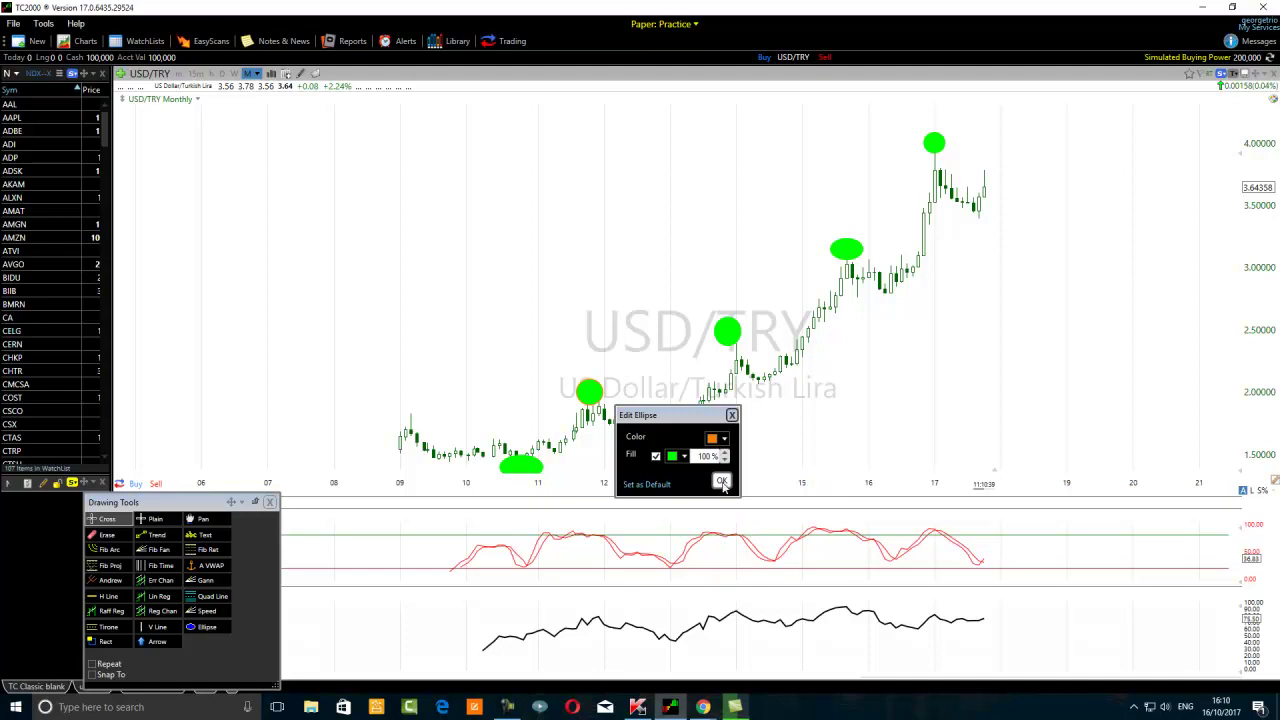
pyautogui.click(674, 459)
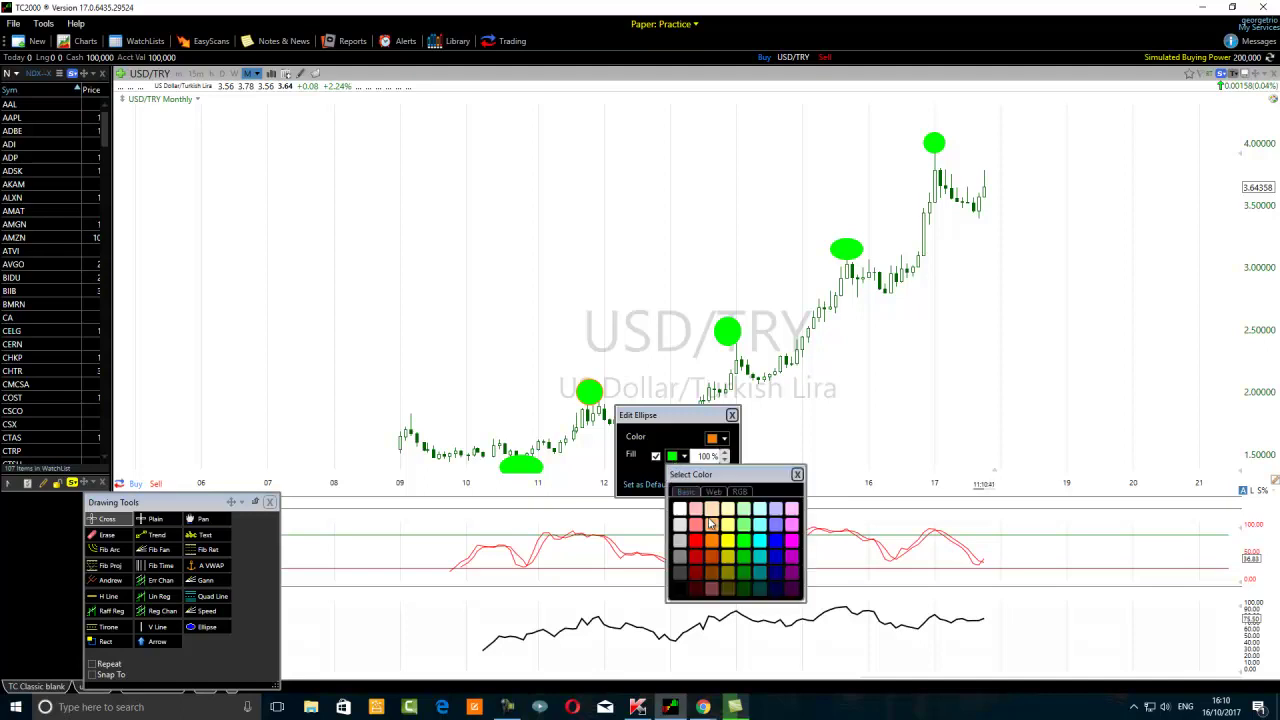
pyautogui.click(717, 546)
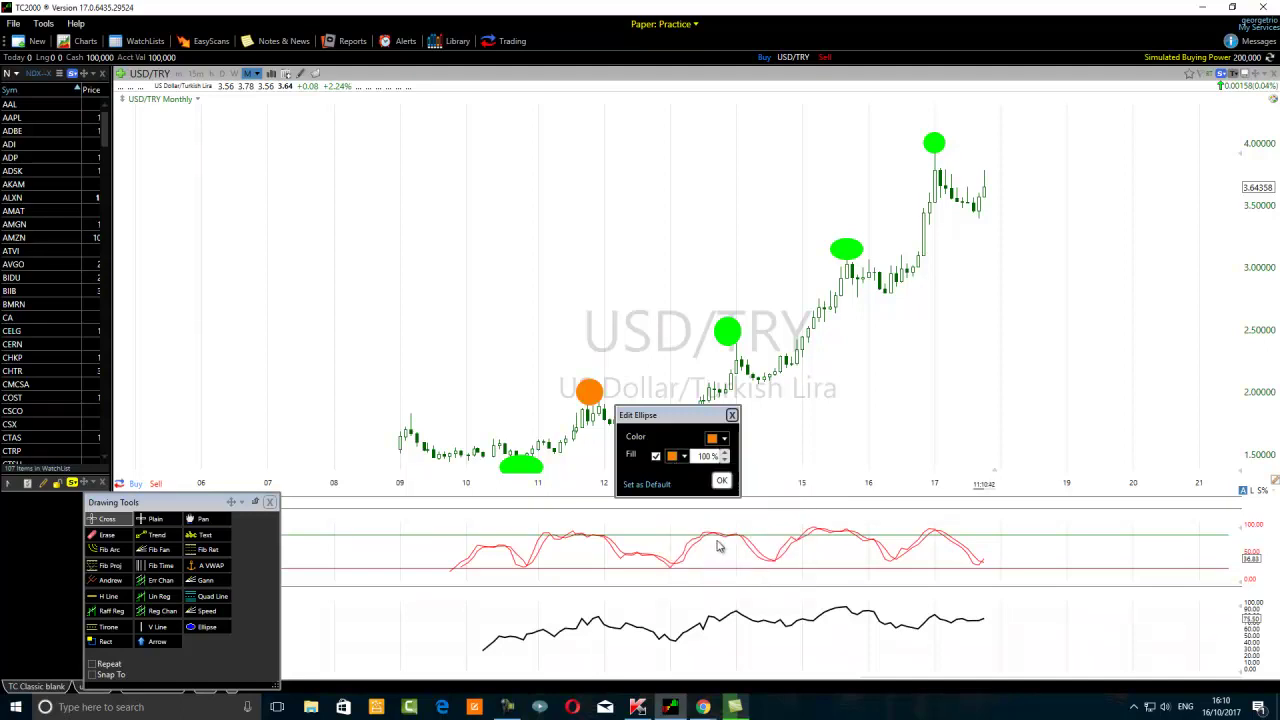
pyautogui.click(721, 481)
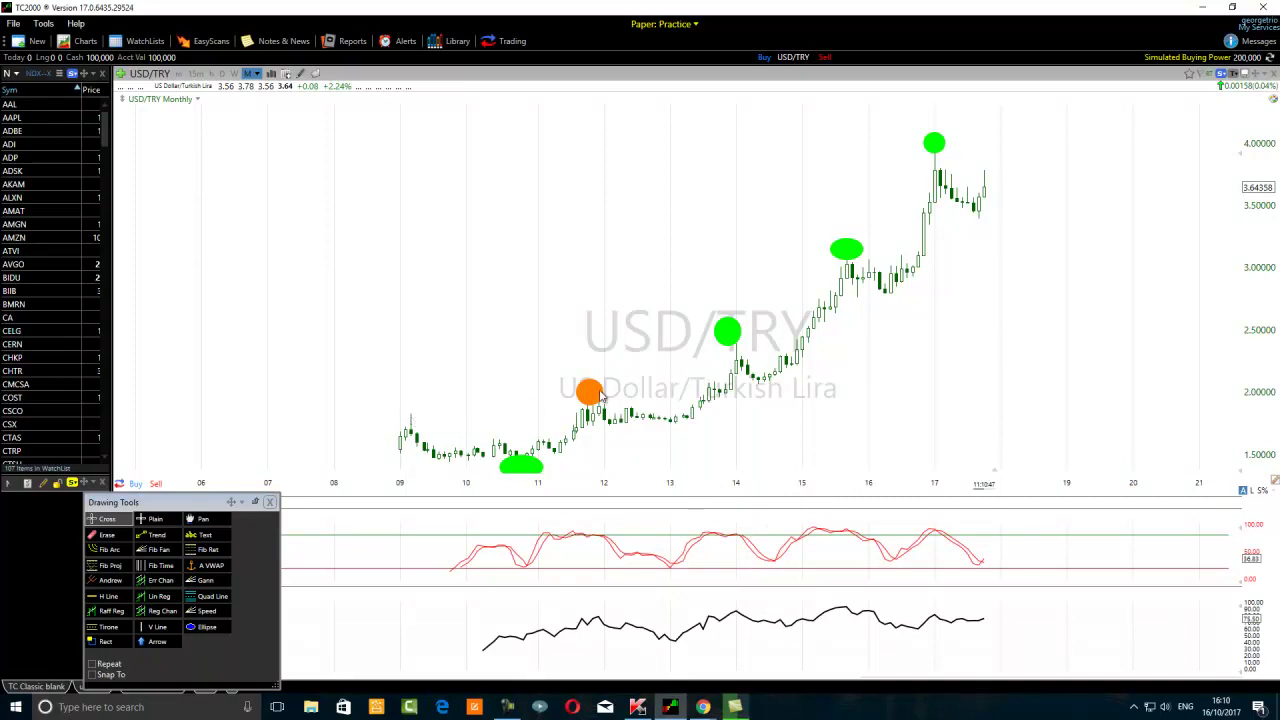
# Step: Draw a trend line from the late-2011 high down to the 2013 low and mark that low with a green ellipse
pyautogui.click(148, 535)
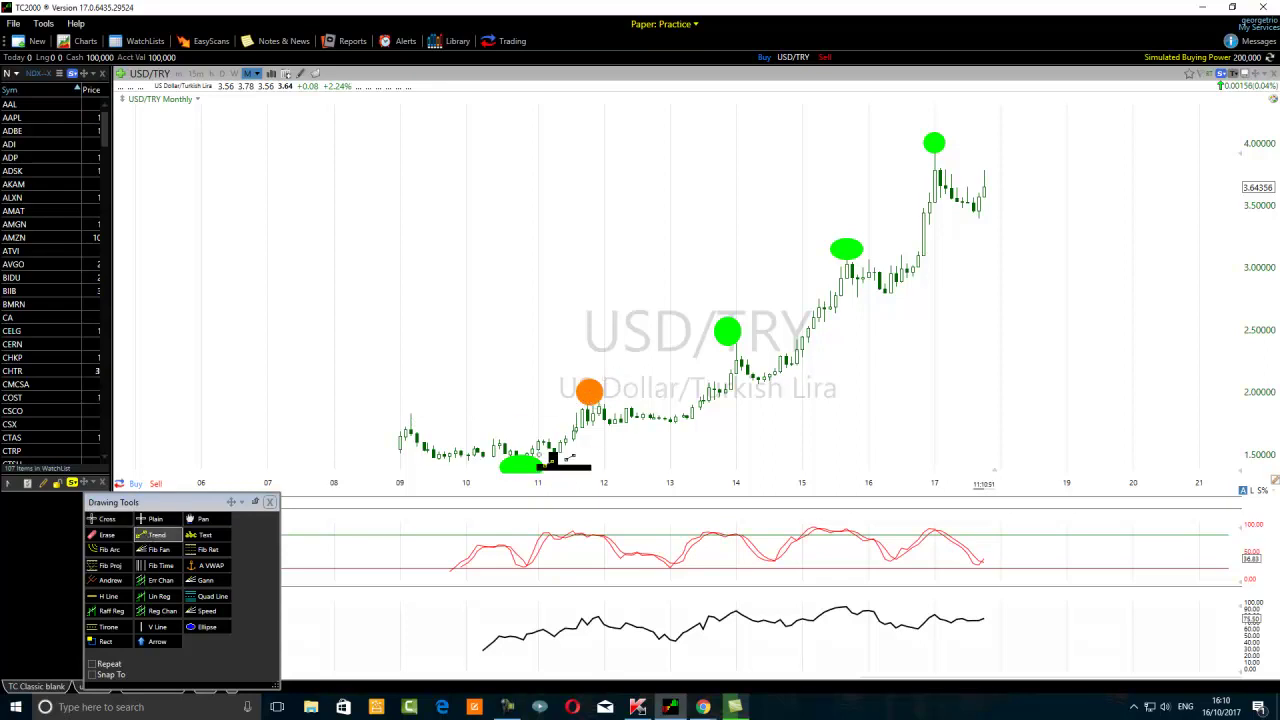
pyautogui.moveTo(600, 396); pyautogui.dragTo(703, 428)
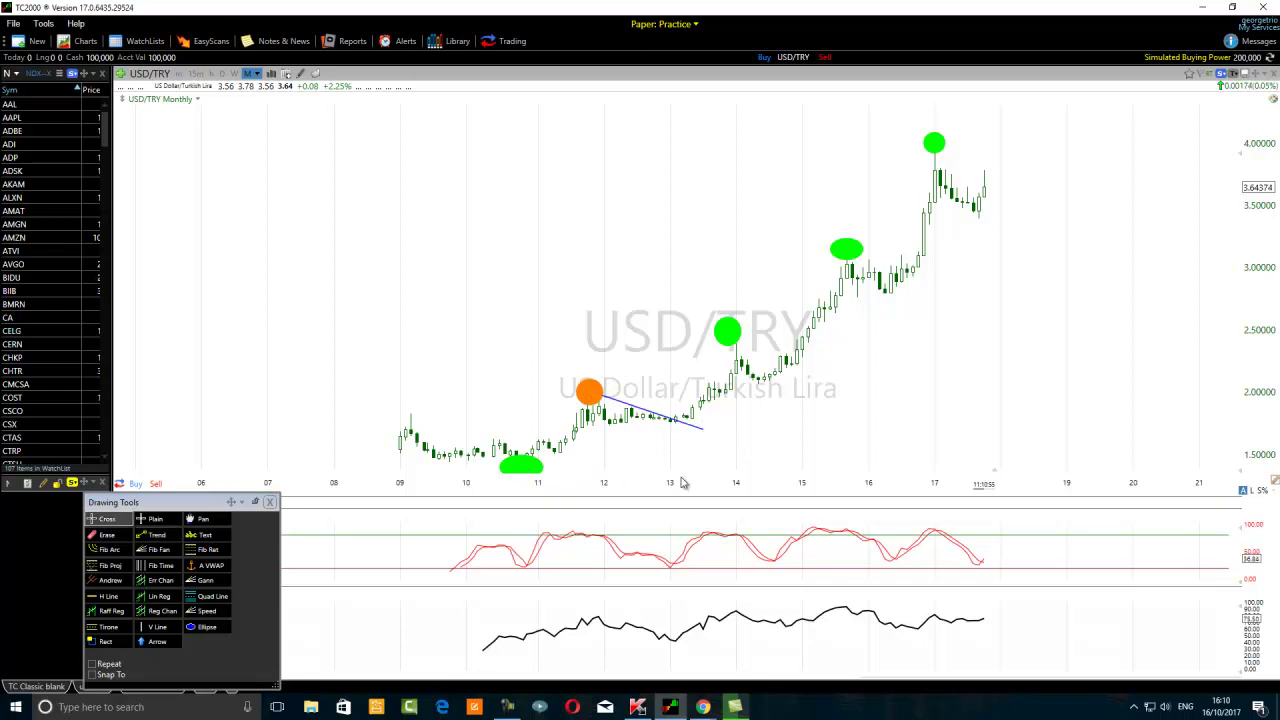
pyautogui.moveTo(677, 430)
pyautogui.click(192, 628)
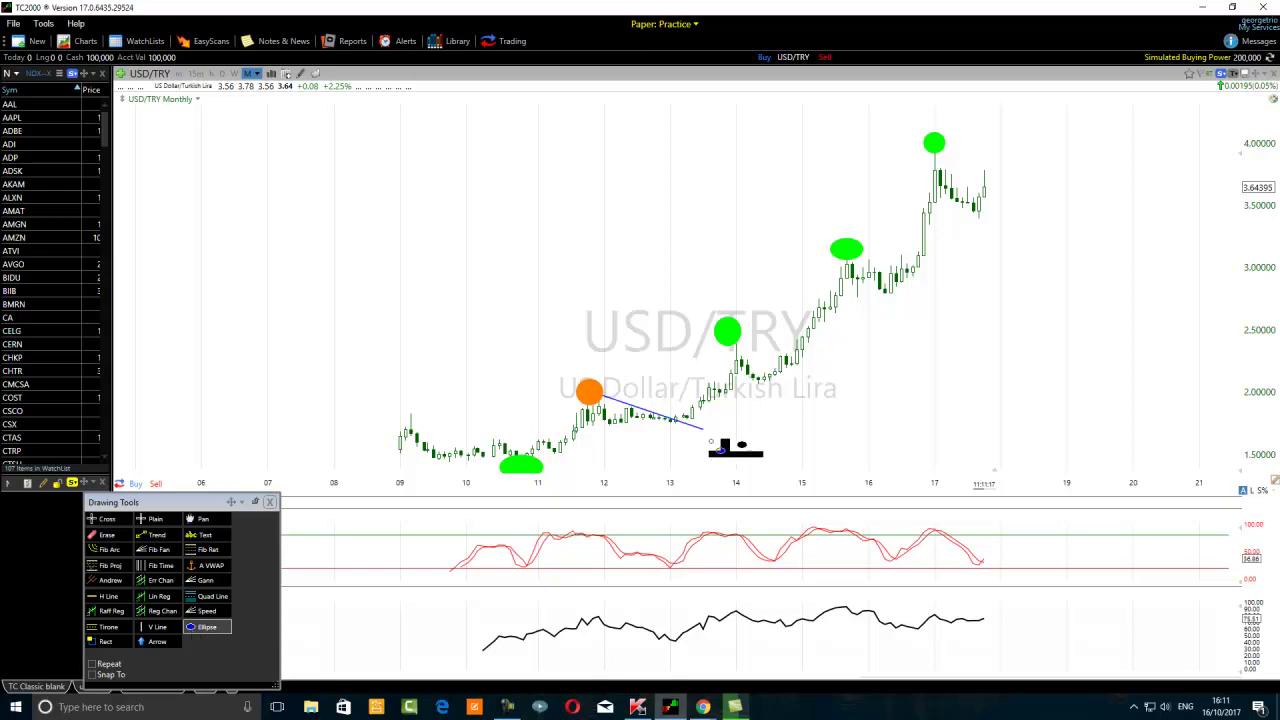
pyautogui.moveTo(708, 414); pyautogui.dragTo(674, 446)
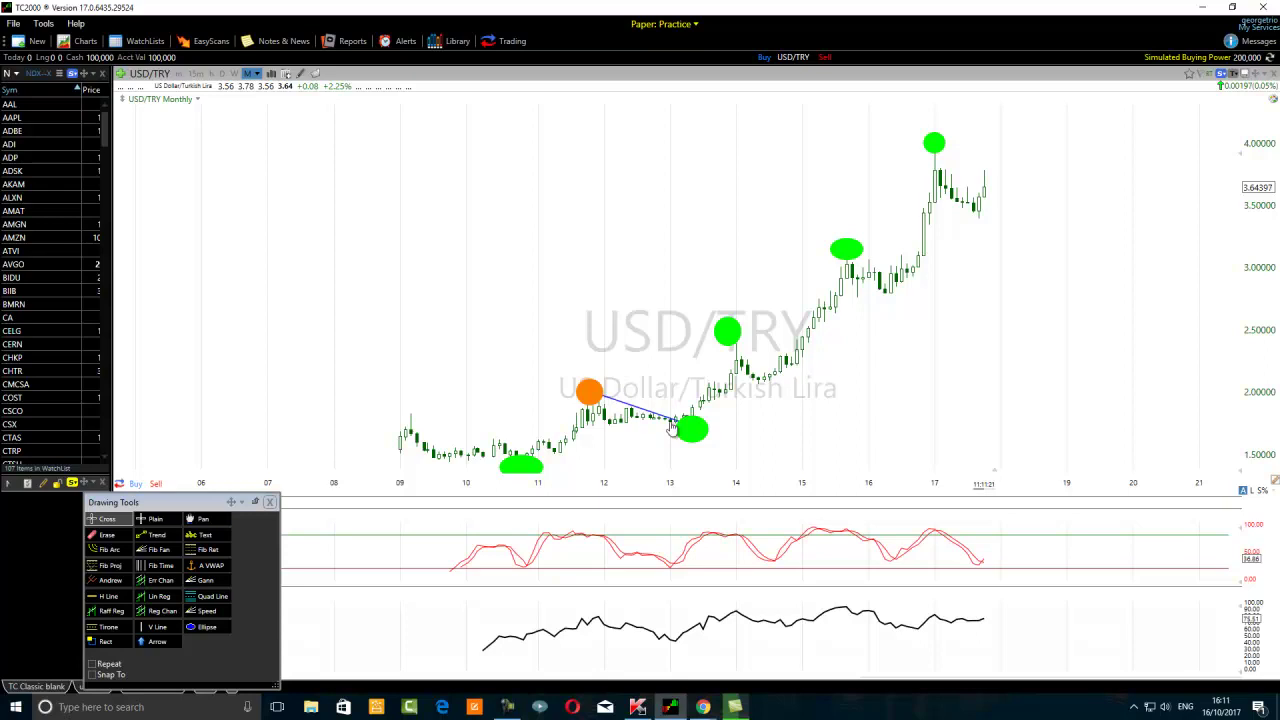
# Step: Set the colour of the trend line between the late-2011 high and the 2013 low to magenta
pyautogui.moveTo(680, 428)
pyautogui.rightClick(690, 431)
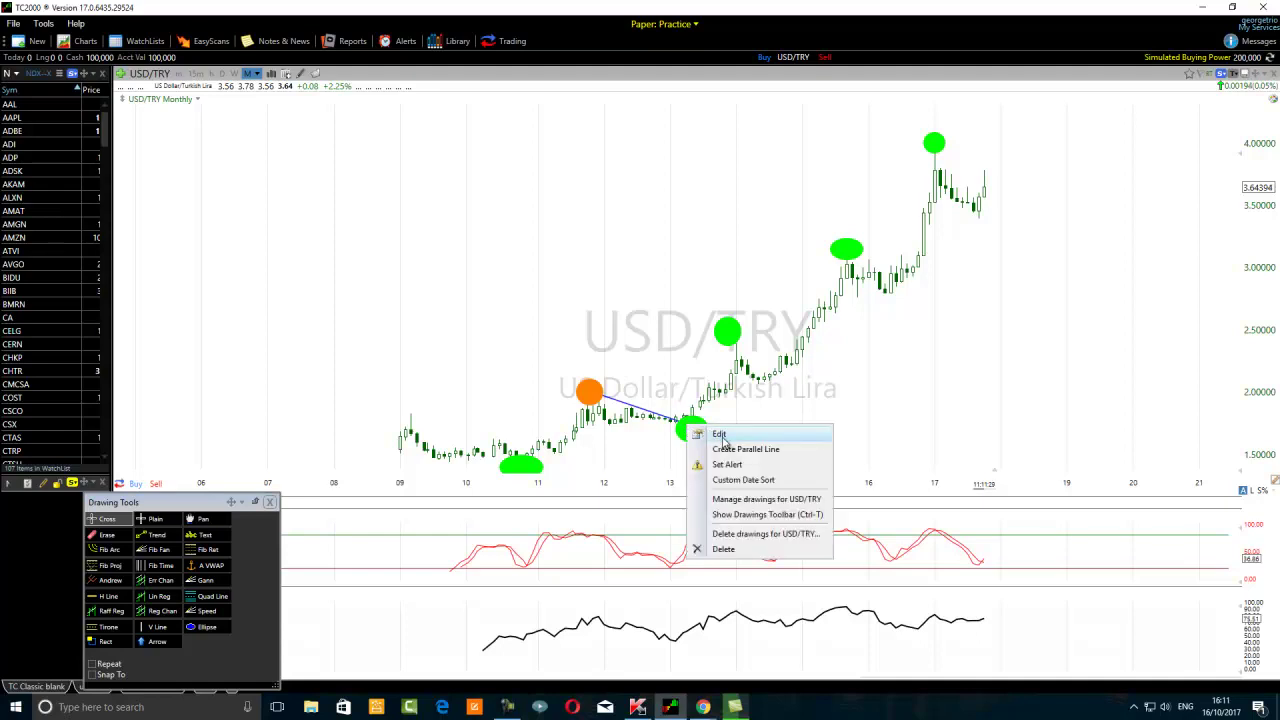
pyautogui.click(726, 438)
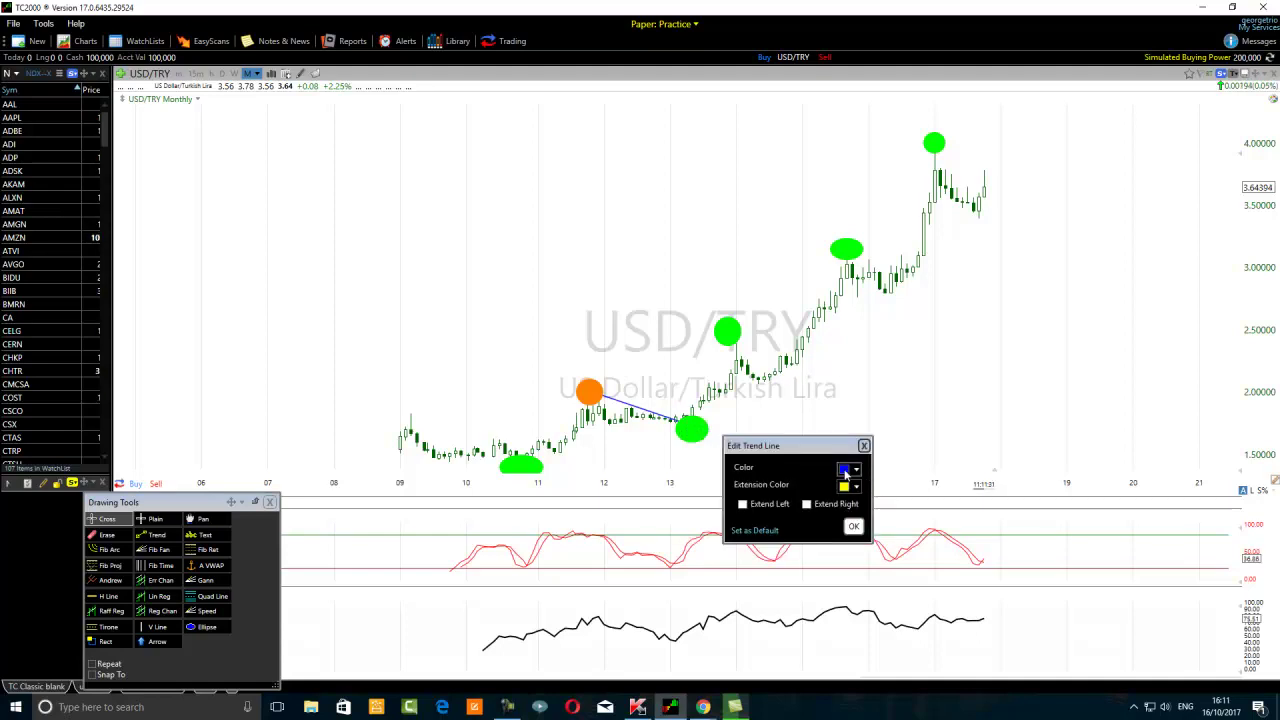
pyautogui.click(852, 470)
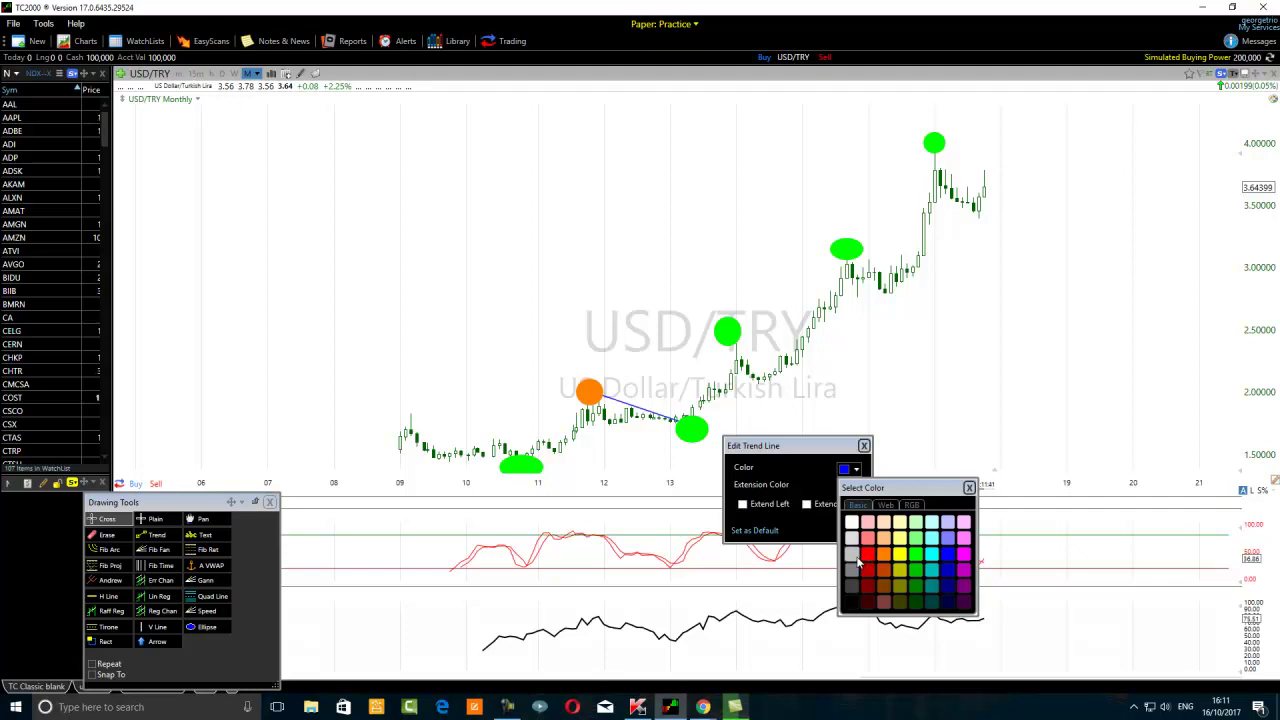
pyautogui.click(963, 555)
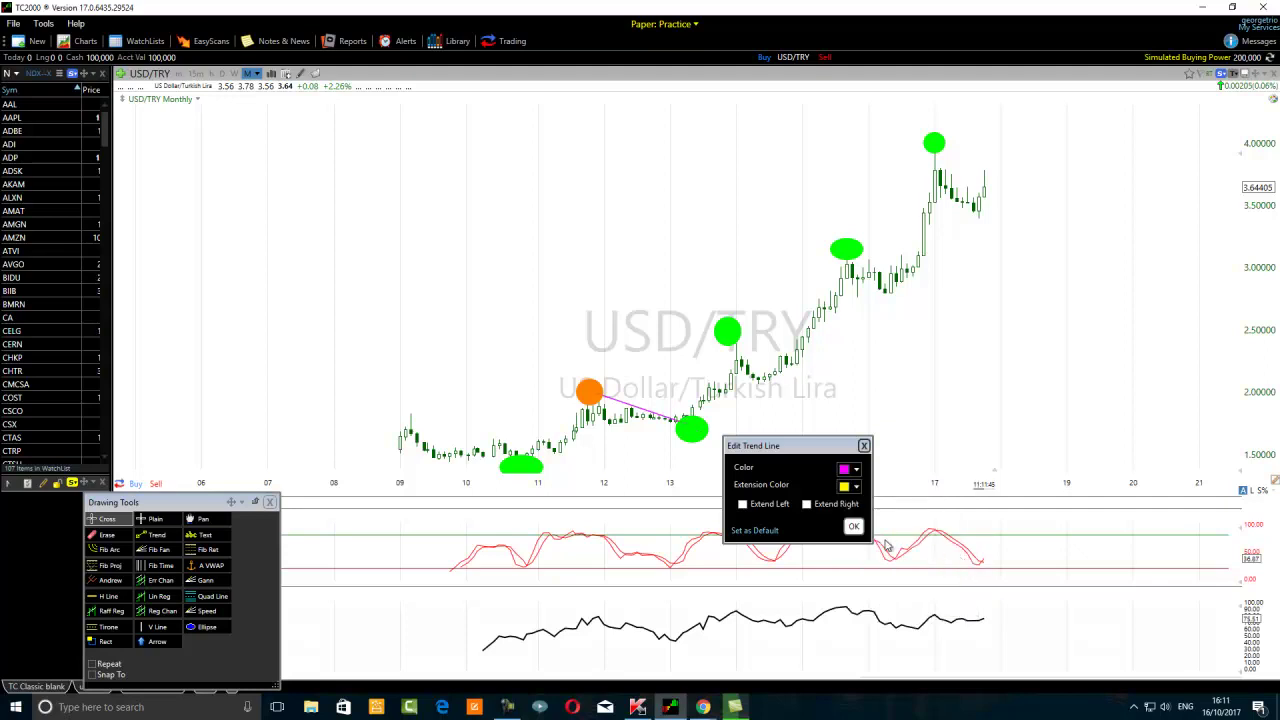
pyautogui.click(855, 527)
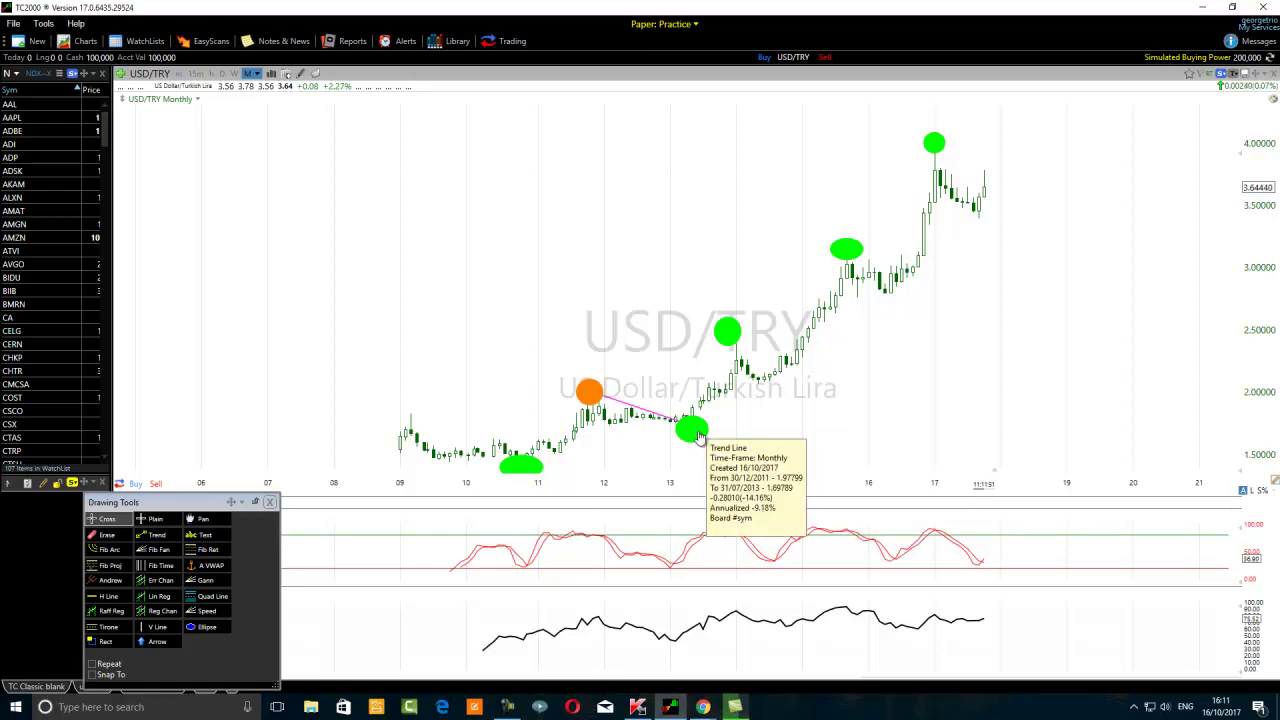
# Step: Place a horizontal line at about 1.76 through the early-2013 low on the price chart
pyautogui.moveTo(691, 442)
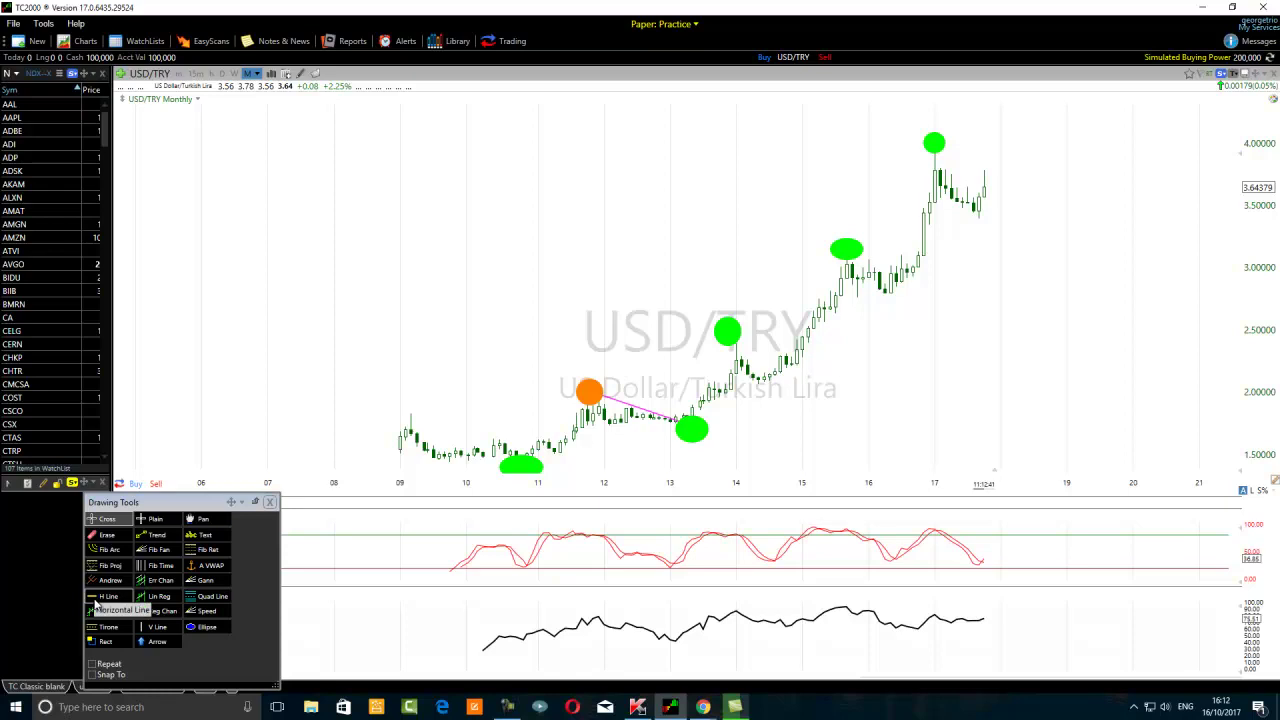
pyautogui.click(95, 601)
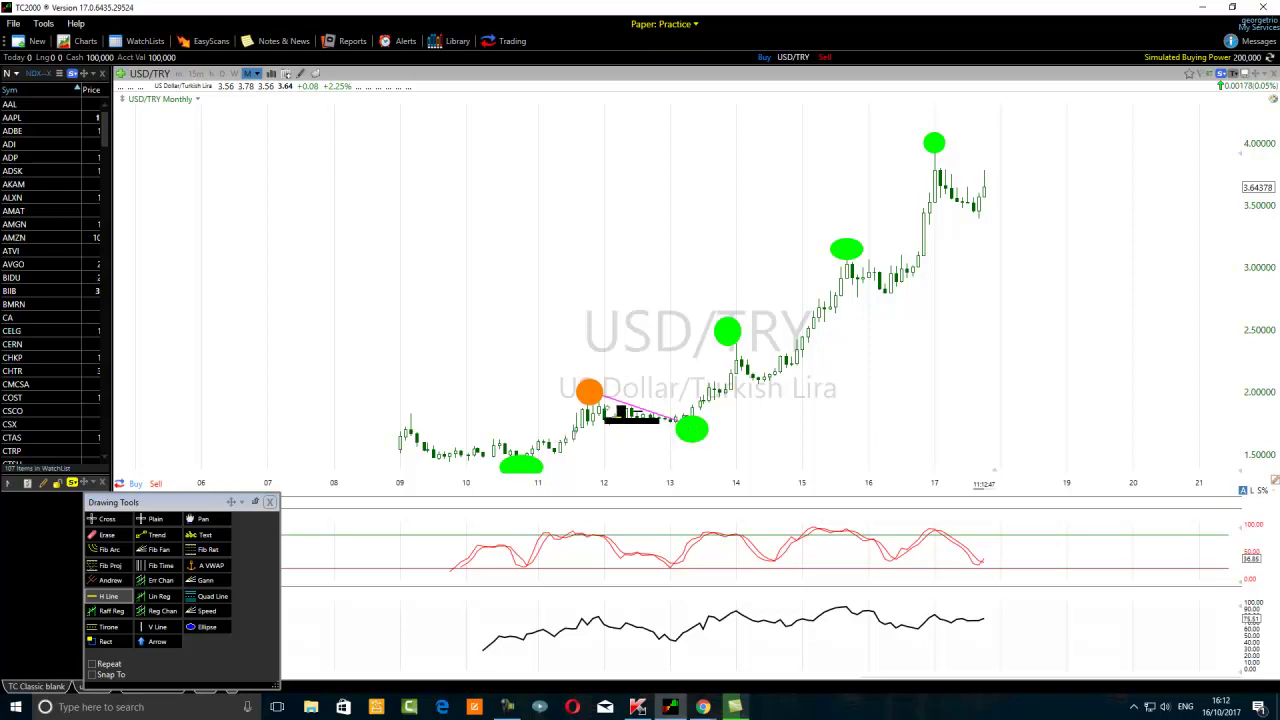
pyautogui.moveTo(646, 418); pyautogui.dragTo(678, 426)
pyautogui.moveTo(689, 429)
pyautogui.mouseDown()
pyautogui.moveTo(580, 429)
pyautogui.moveTo(650, 420)
pyautogui.mouseUp()
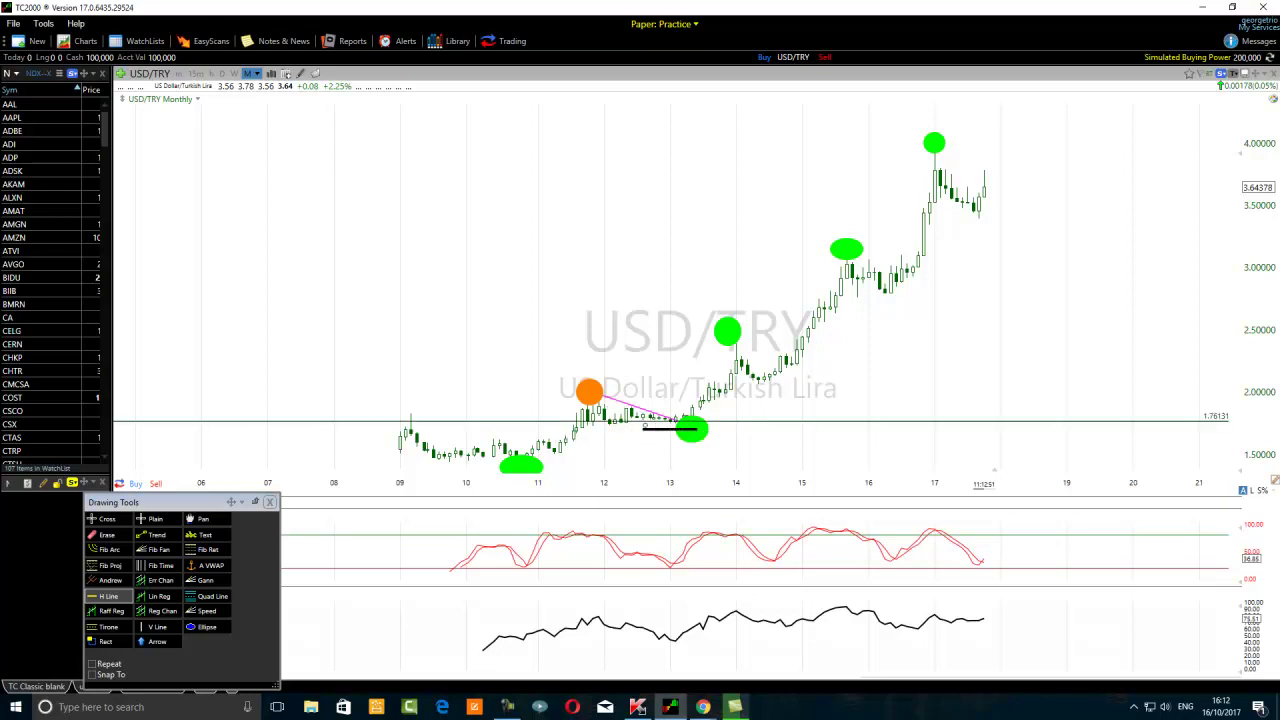
pyautogui.click(676, 426)
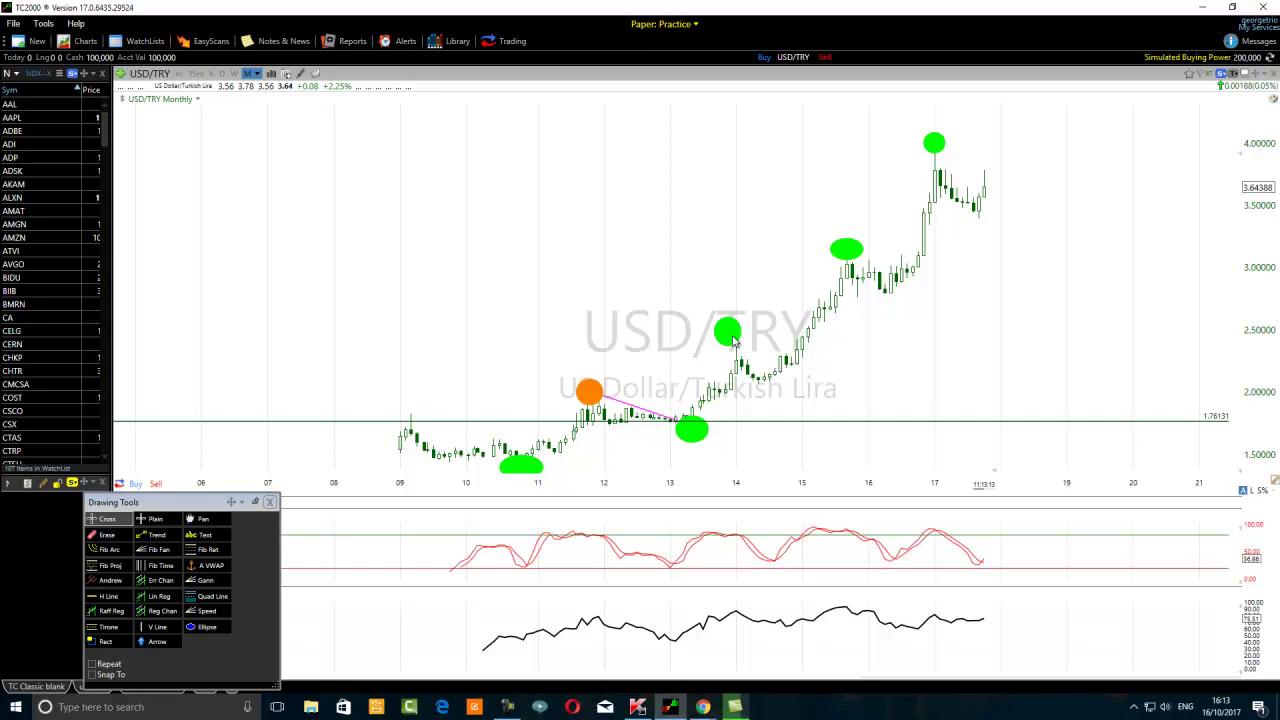
# Step: Draw a trend line from the early-2014 high down to the mid-2014 low and move the 2013 low's green ellipse to that low
pyautogui.click(157, 534)
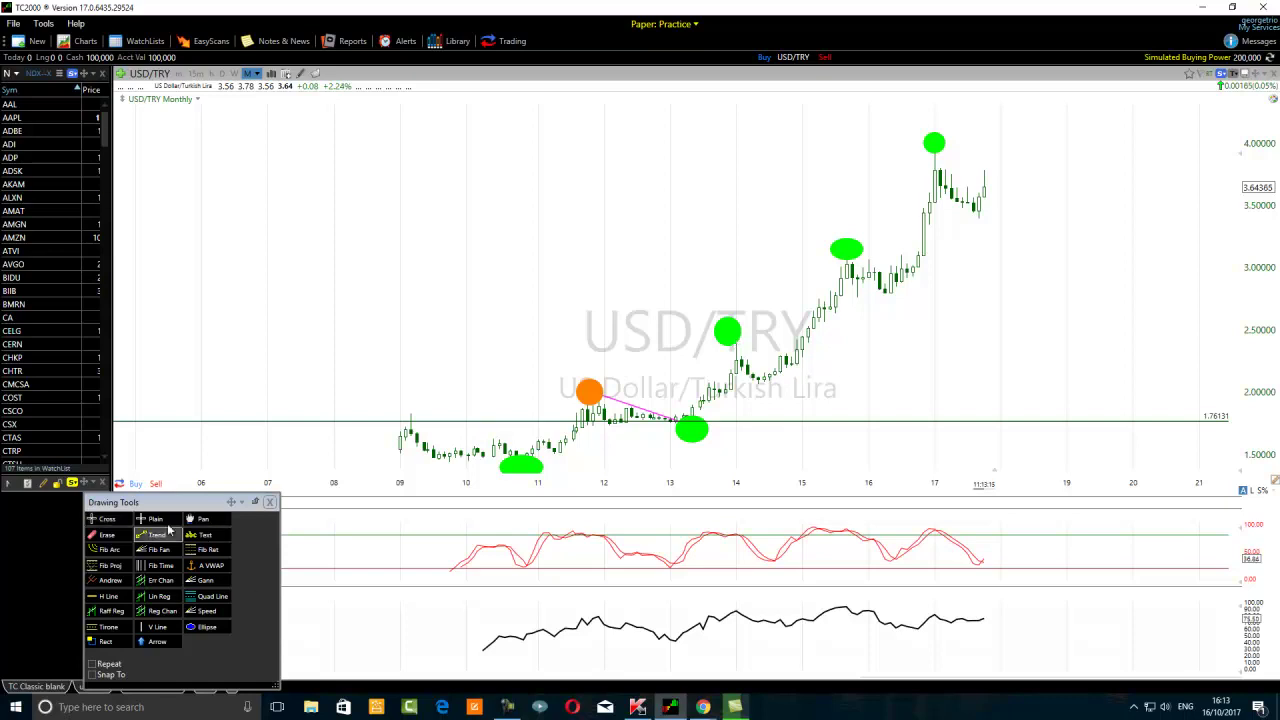
pyautogui.moveTo(735, 340); pyautogui.dragTo(762, 385)
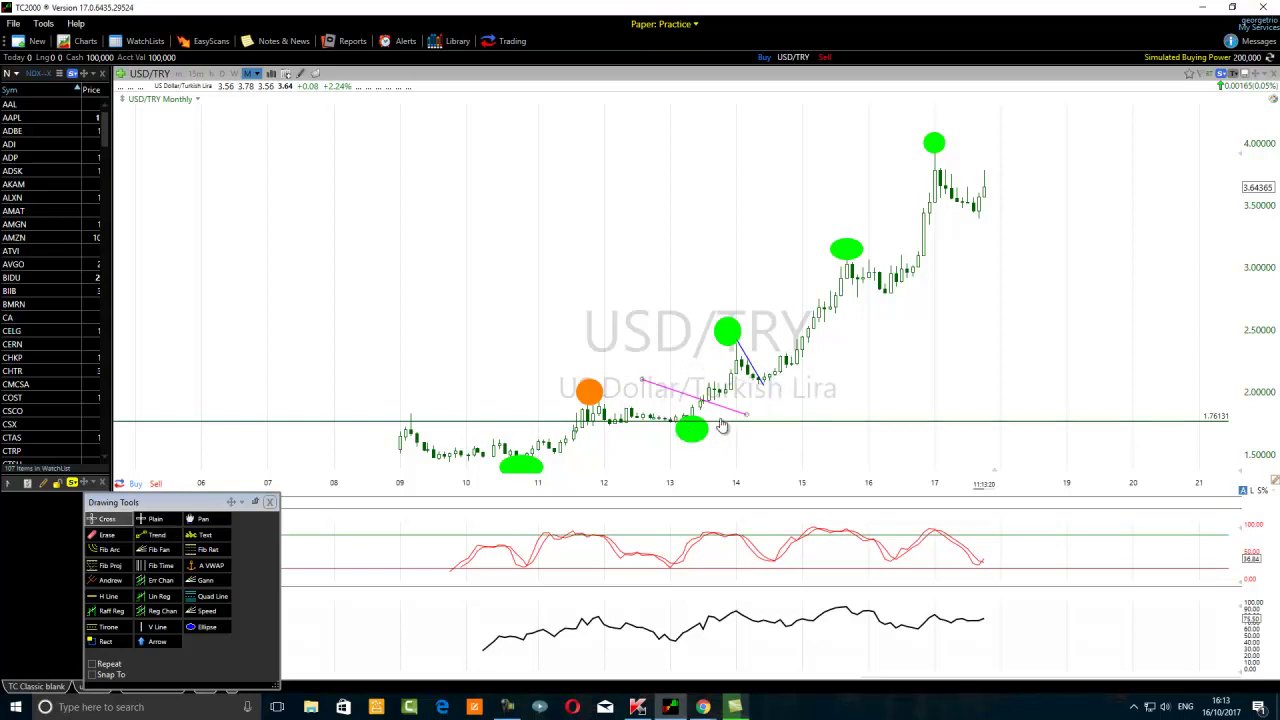
pyautogui.moveTo(671, 428); pyautogui.dragTo(774, 400)
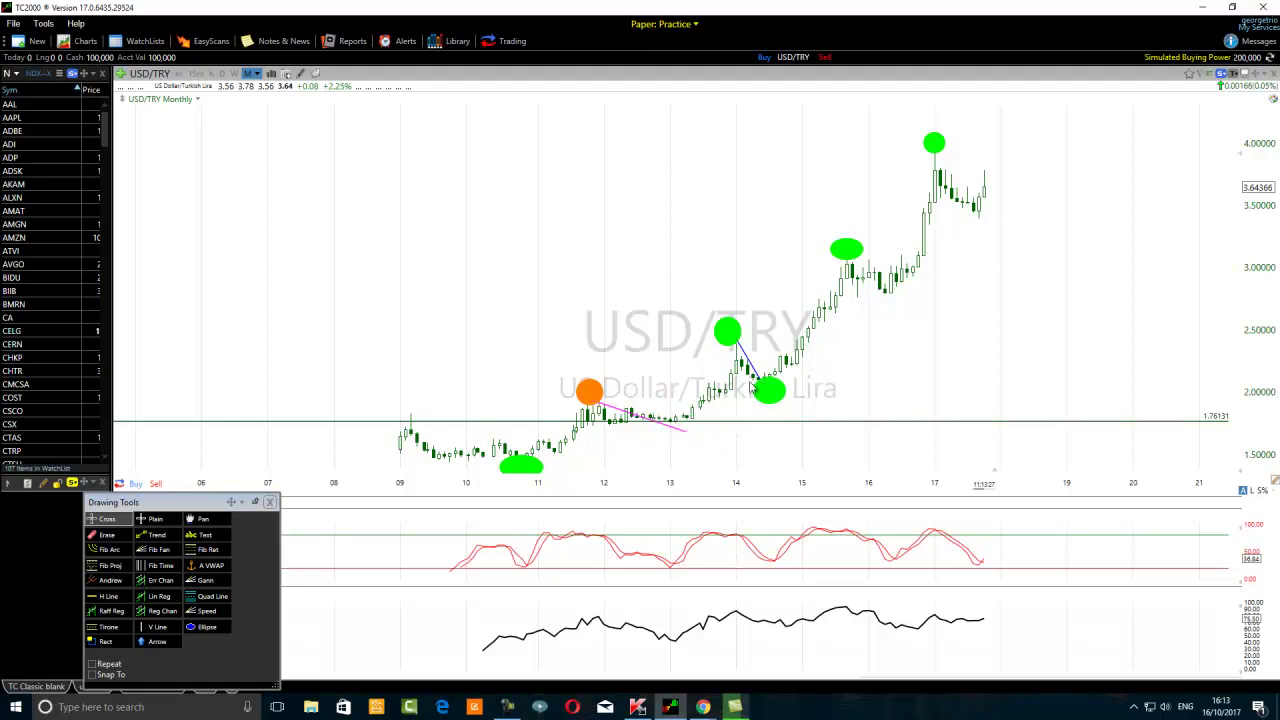
# Step: Draw a trend line from the 2015 high down past the 2016 low and move the mid-2014 low's green ellipse to the 2016 low
pyautogui.moveTo(769, 393)
pyautogui.click(800, 354)
pyautogui.scroll(-3, 745, 360)
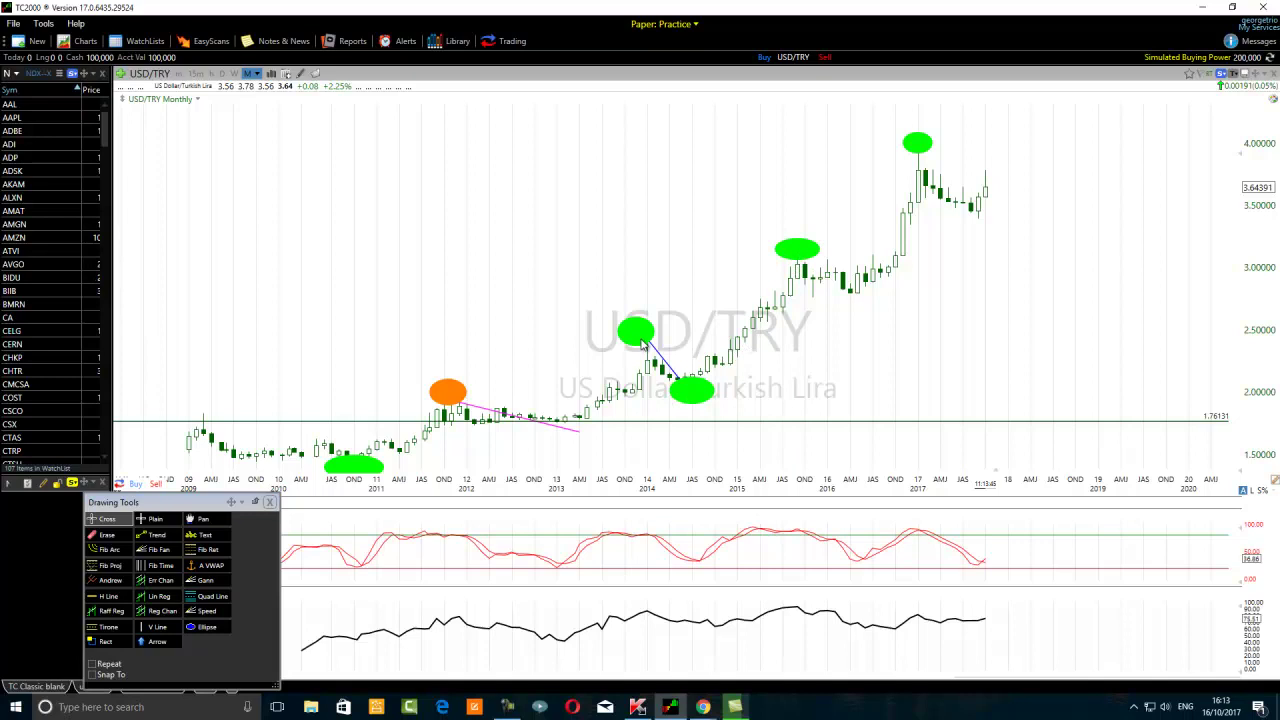
pyautogui.click(637, 343)
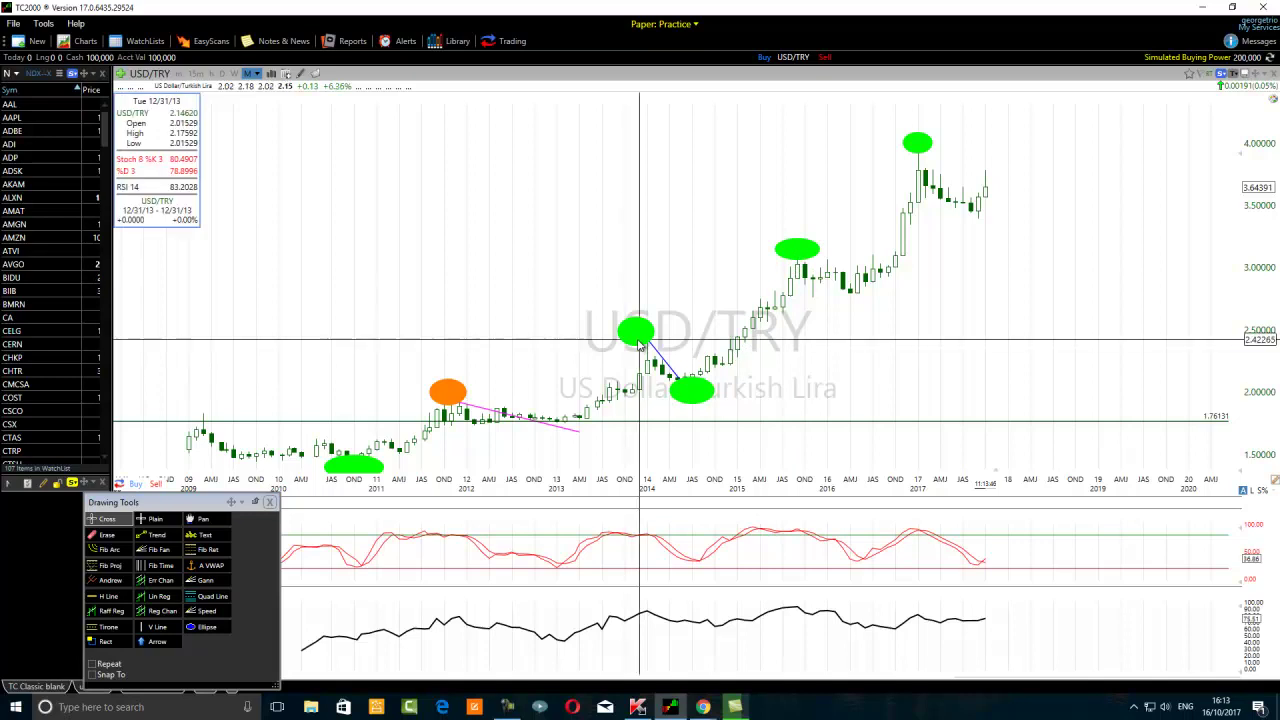
pyautogui.click(745, 347)
pyautogui.click(745, 347)
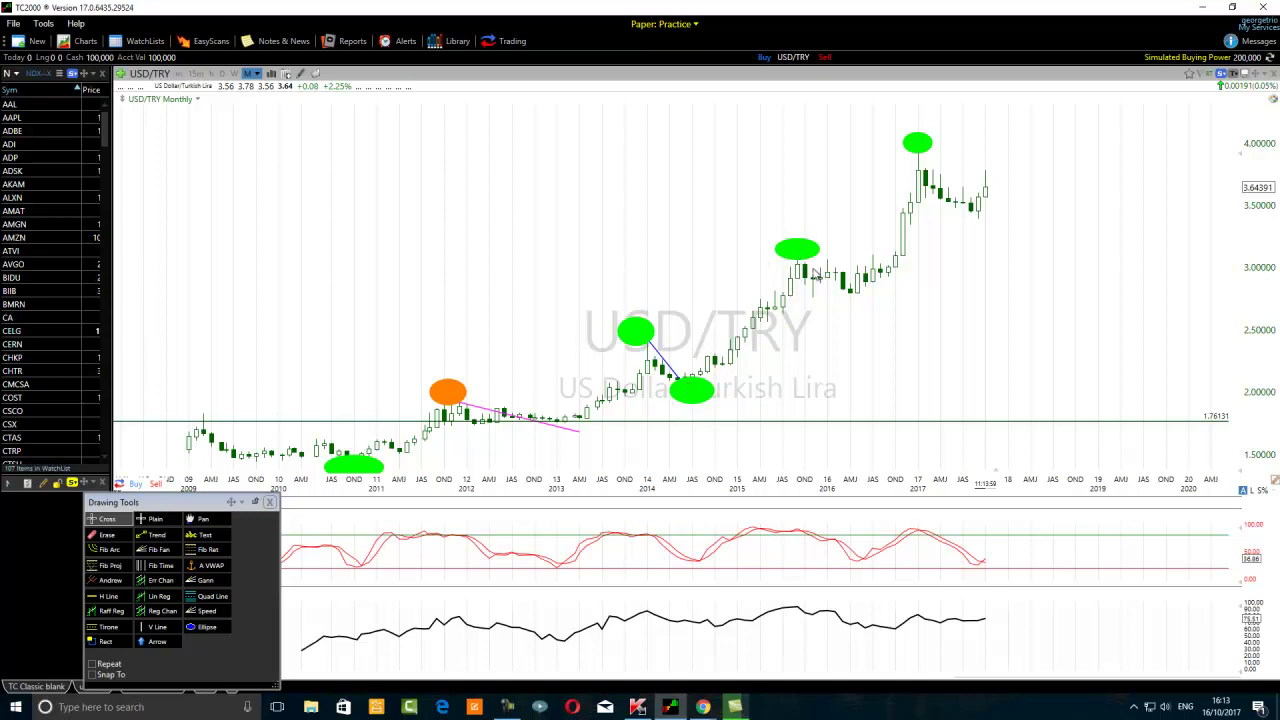
pyautogui.moveTo(800, 253)
pyautogui.click(145, 537)
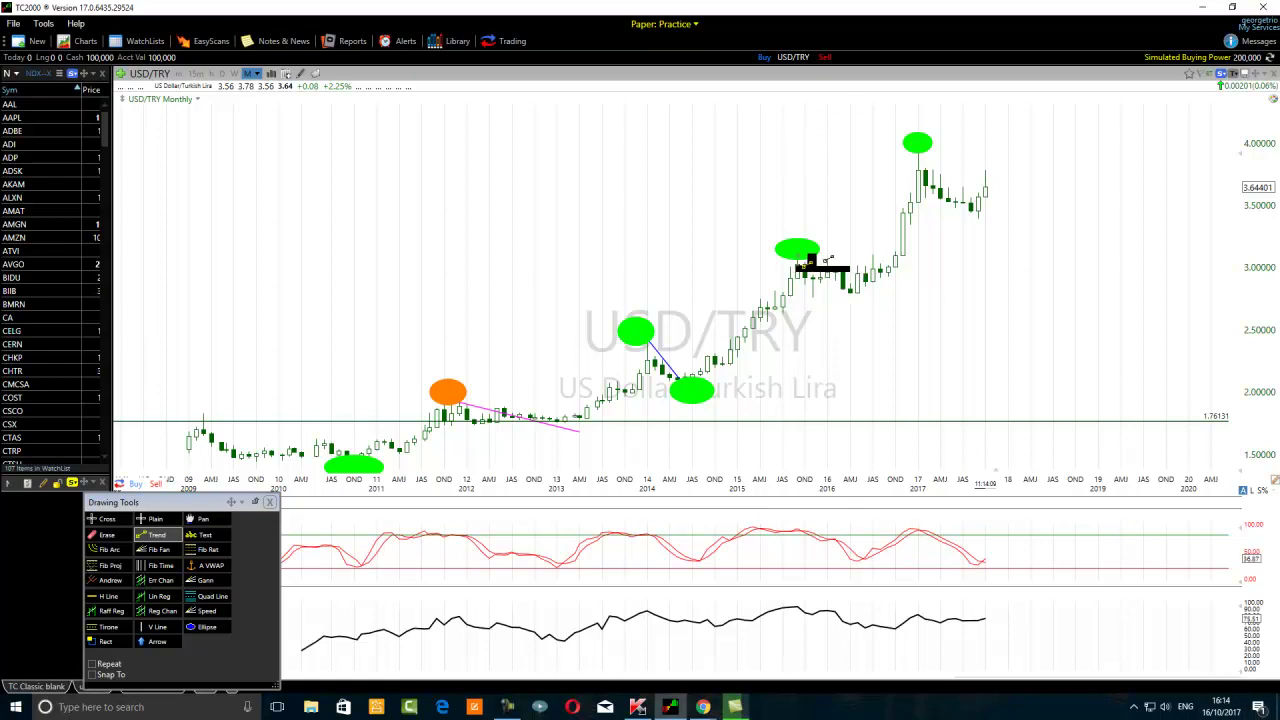
pyautogui.moveTo(806, 253); pyautogui.dragTo(889, 283)
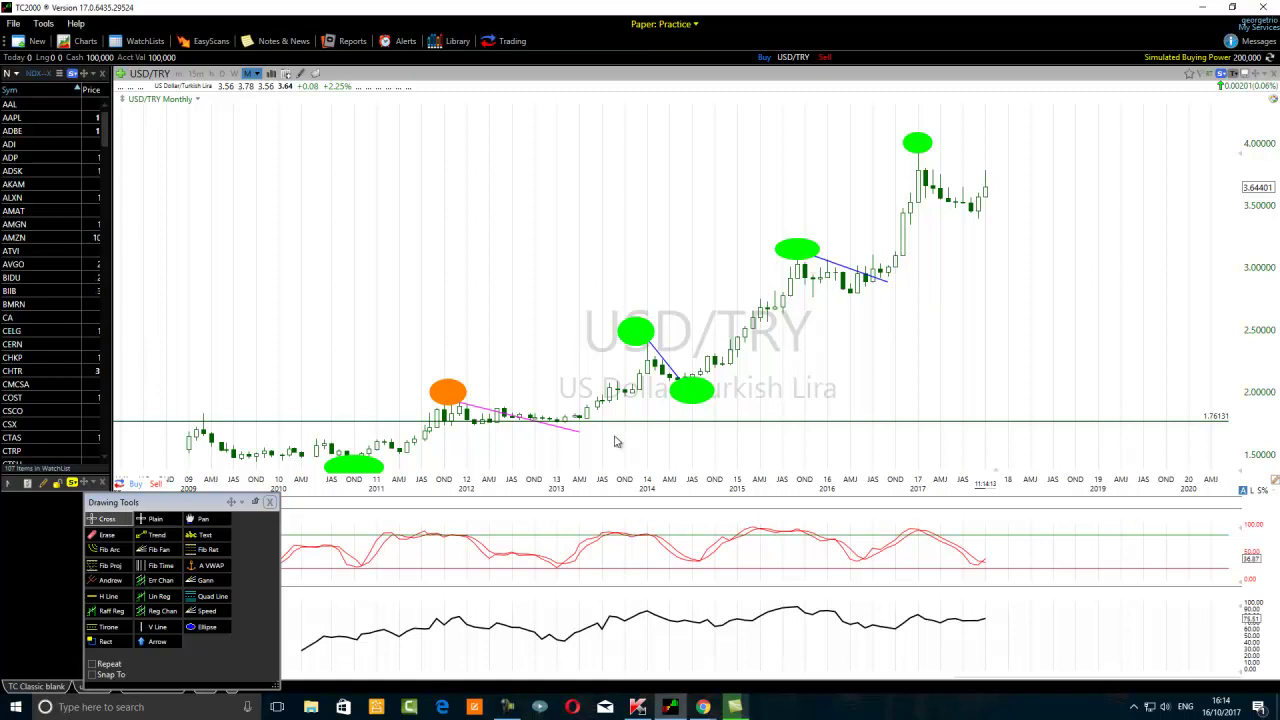
pyautogui.moveTo(690, 394); pyautogui.dragTo(865, 296)
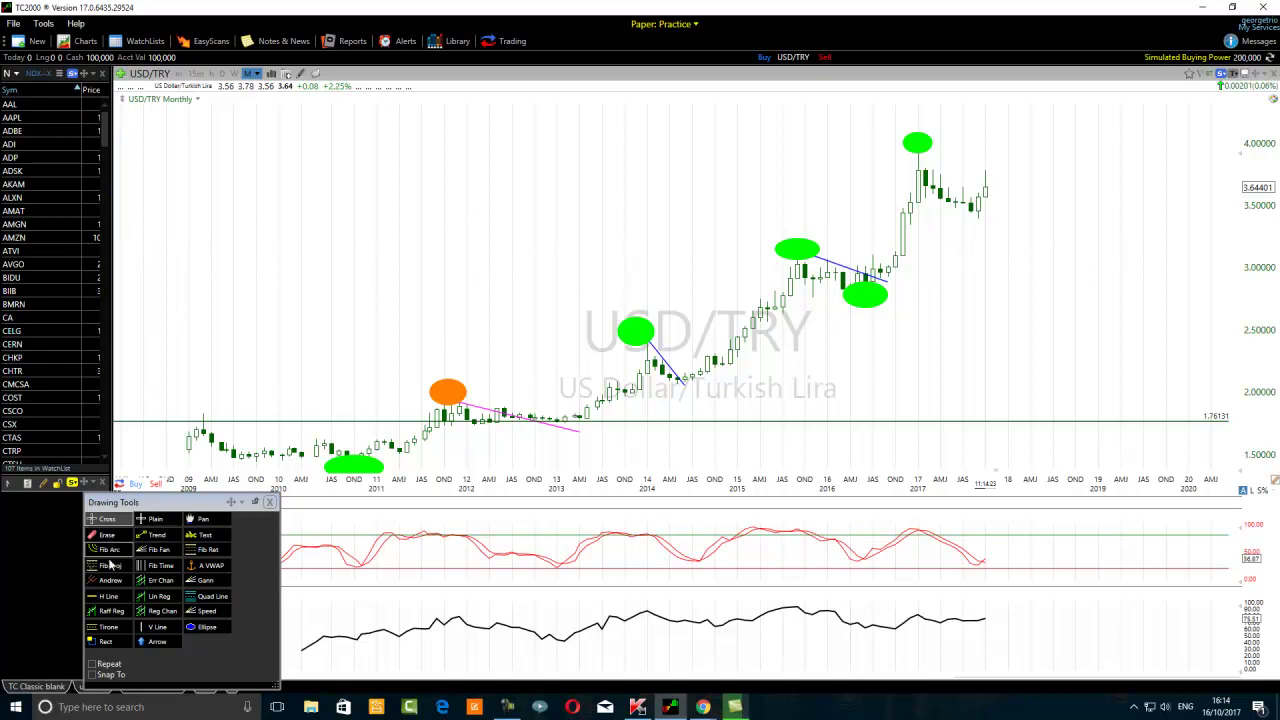
# Step: Draw near-horizontal trend lines extending forward from the 2015 high at about 3.1 and from the early-2014 high at about 2.42
pyautogui.click(155, 535)
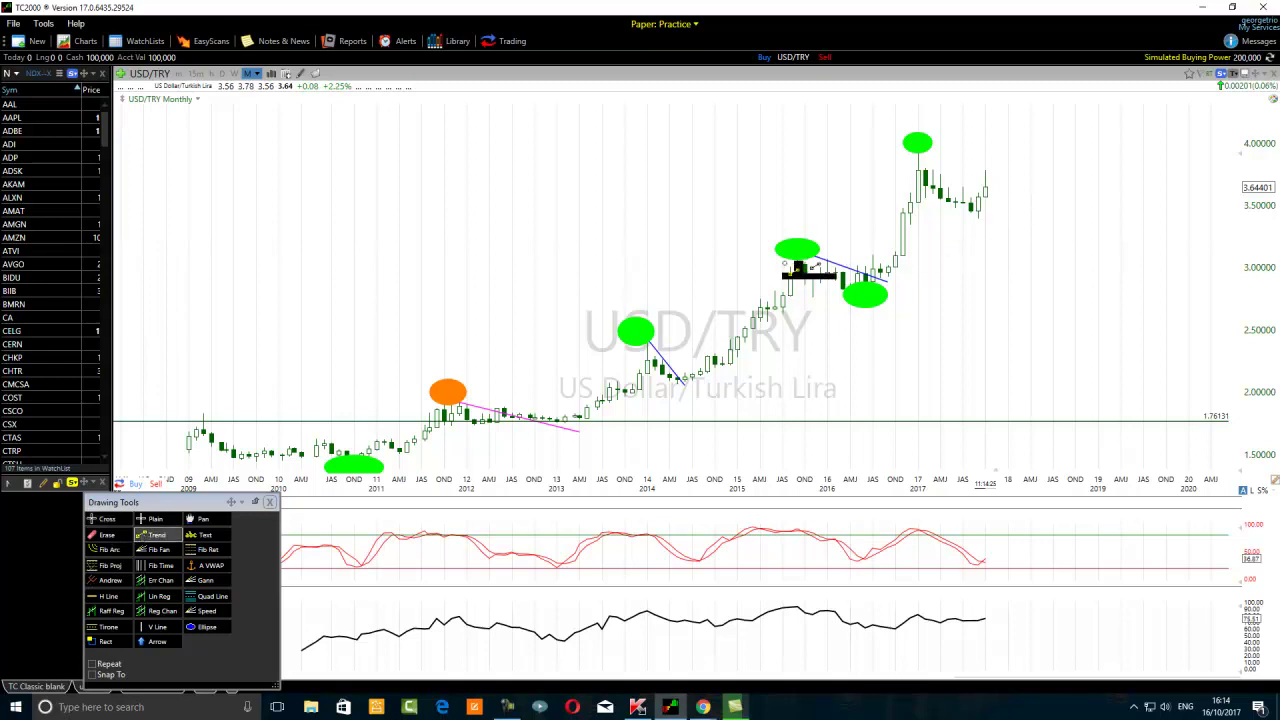
pyautogui.moveTo(784, 256); pyautogui.dragTo(977, 254)
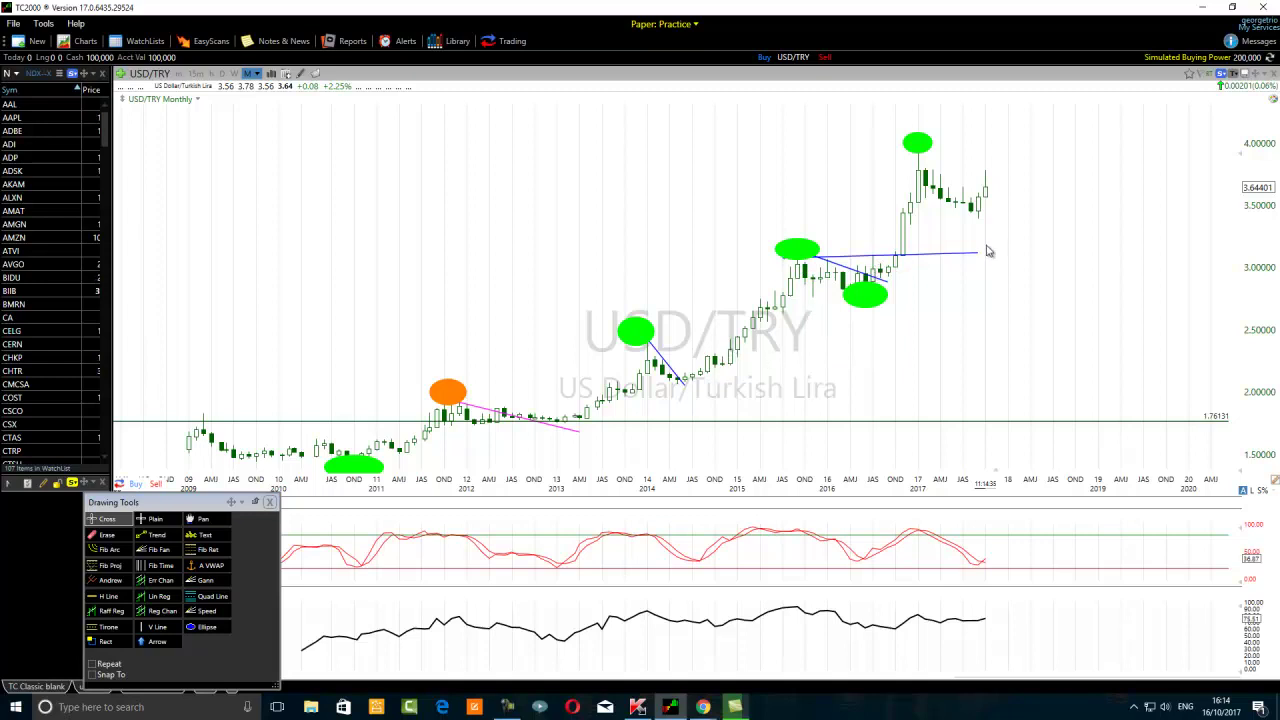
pyautogui.moveTo(903, 261)
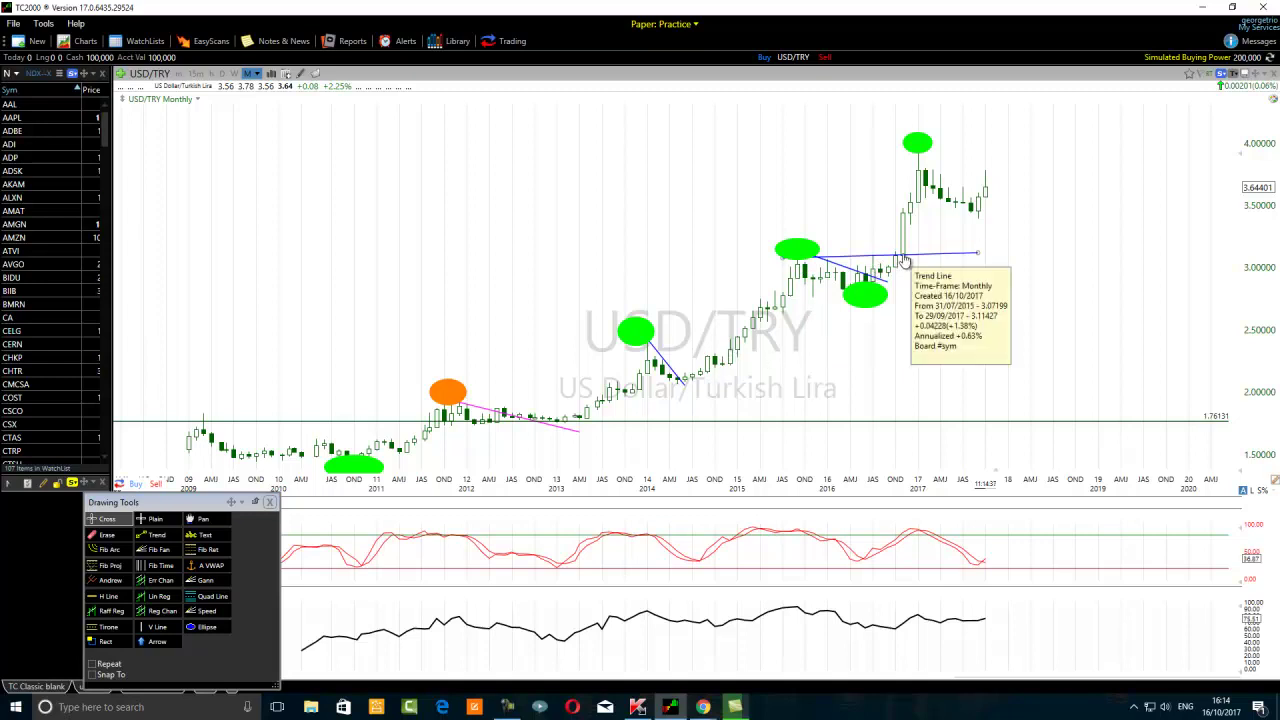
pyautogui.click(155, 535)
pyautogui.moveTo(645, 345); pyautogui.dragTo(805, 341)
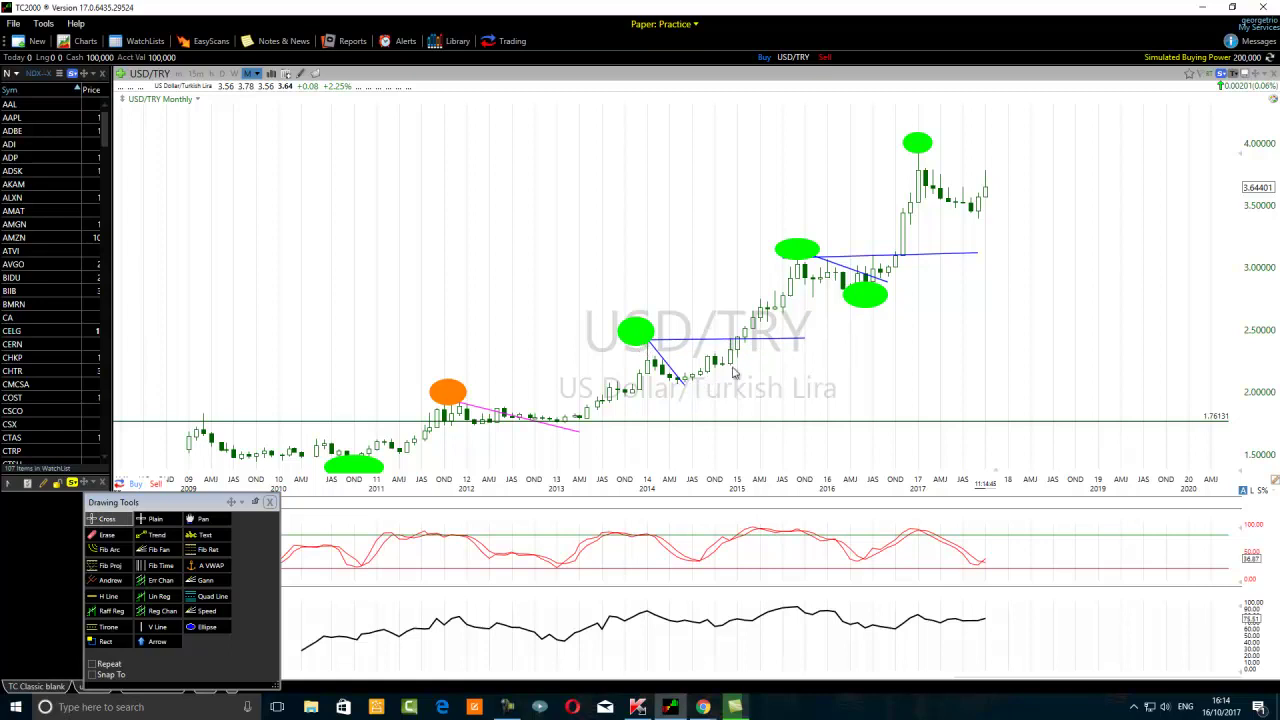
# Step: Draw a vertical line from the 2.42 level down to the mid-2014 low and a trend line joining that low to the early-2015 breakout
pyautogui.click(148, 536)
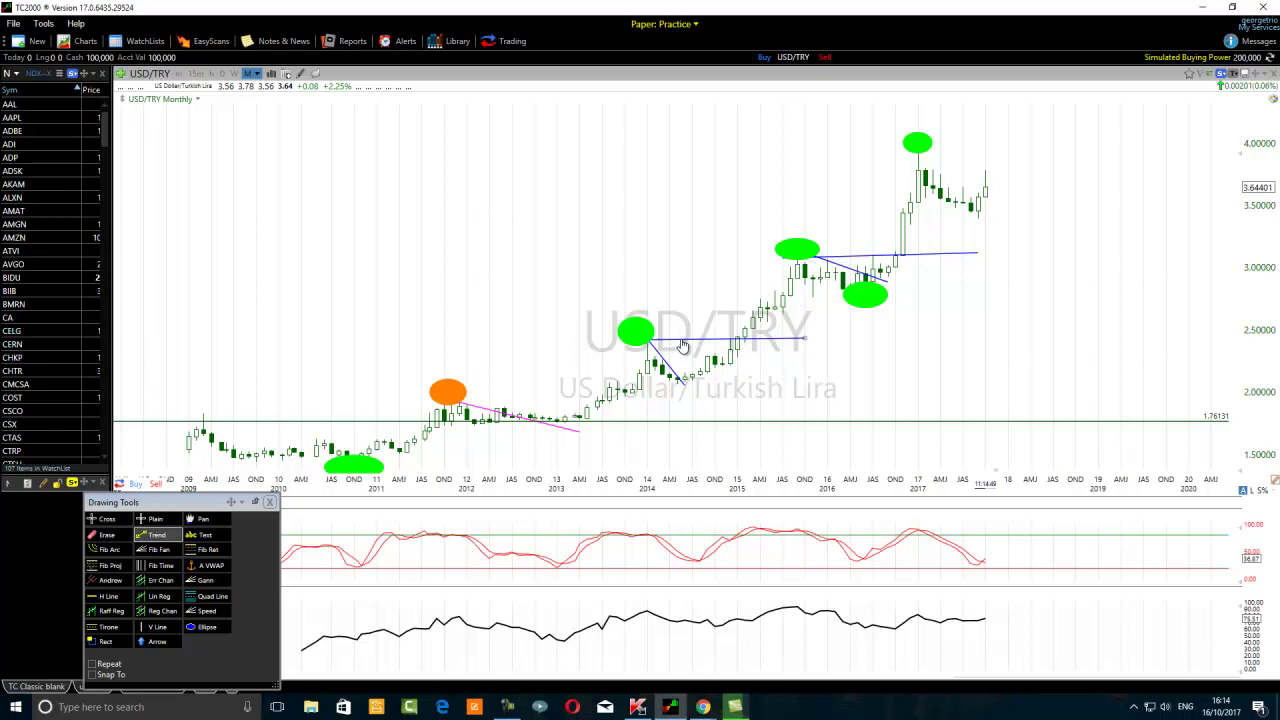
pyautogui.moveTo(686, 346); pyautogui.dragTo(686, 390)
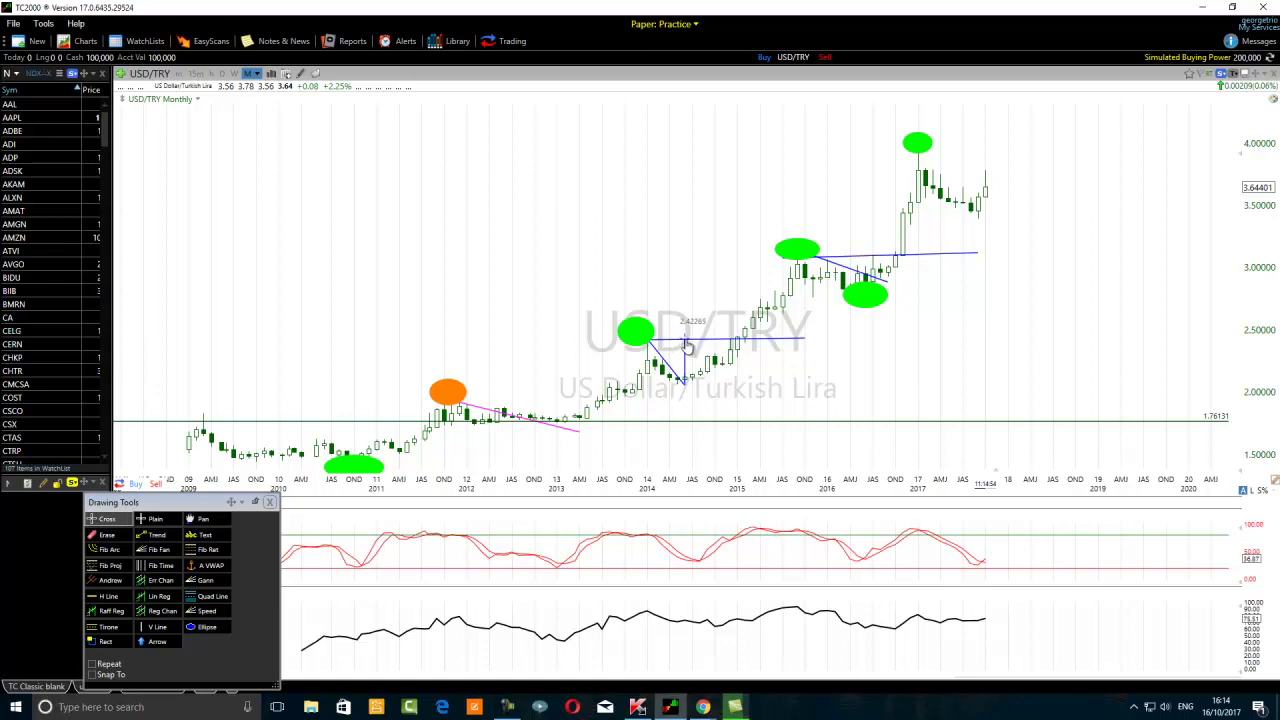
pyautogui.click(155, 535)
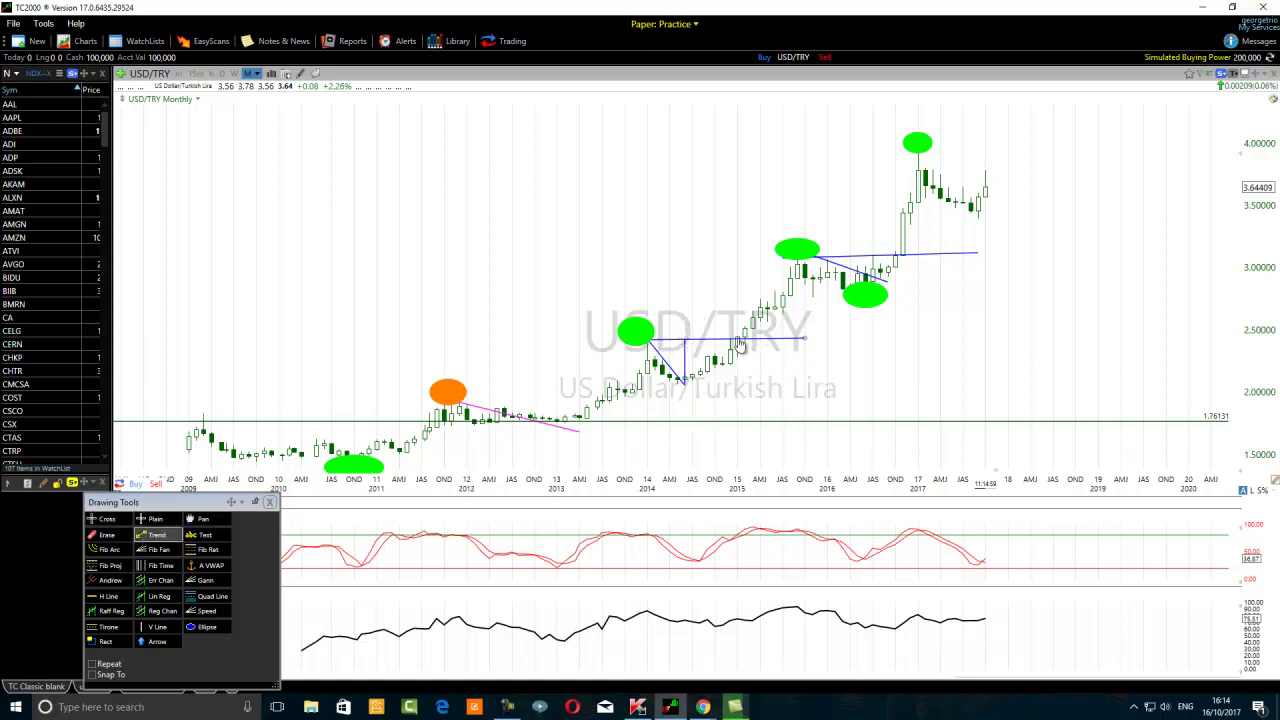
pyautogui.moveTo(736, 340); pyautogui.dragTo(688, 387)
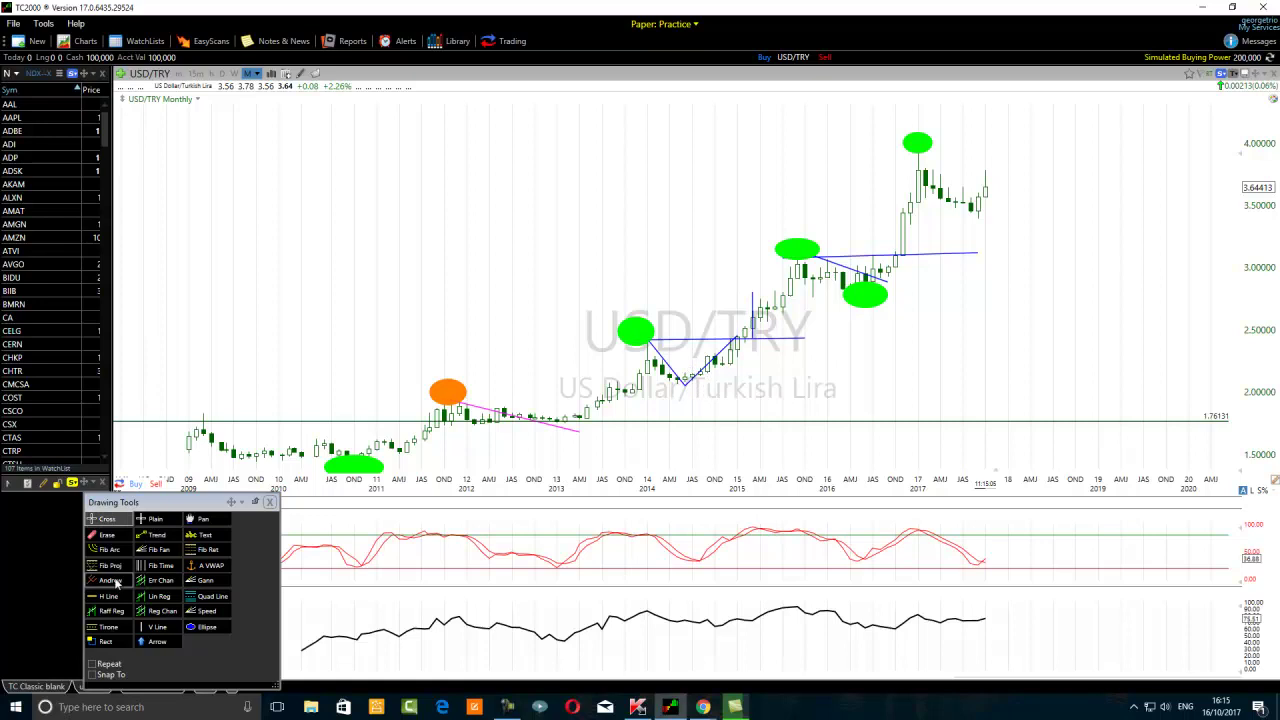
# Step: Move the 2.42 level line up to about 2.8 and stack the vertical measuring line on top of it in 2015
pyautogui.moveTo(712, 337); pyautogui.dragTo(723, 300)
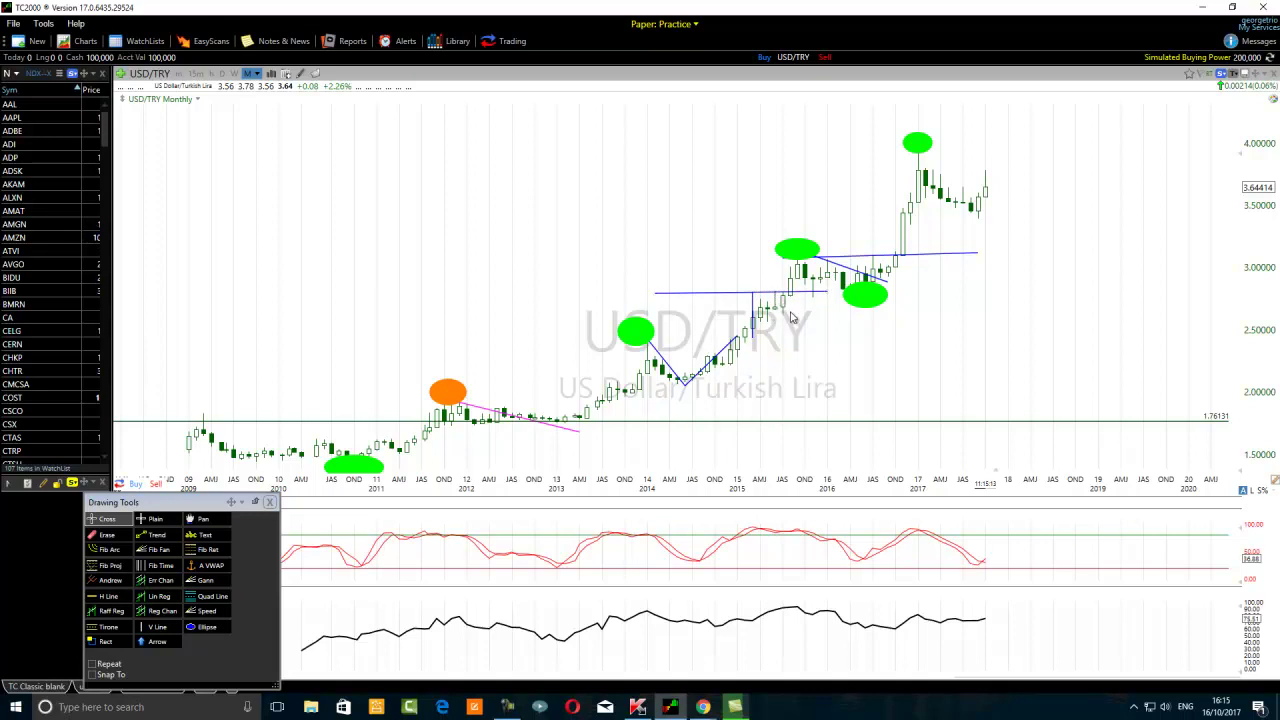
pyautogui.moveTo(755, 318)
pyautogui.moveTo(755, 318); pyautogui.dragTo(760, 275)
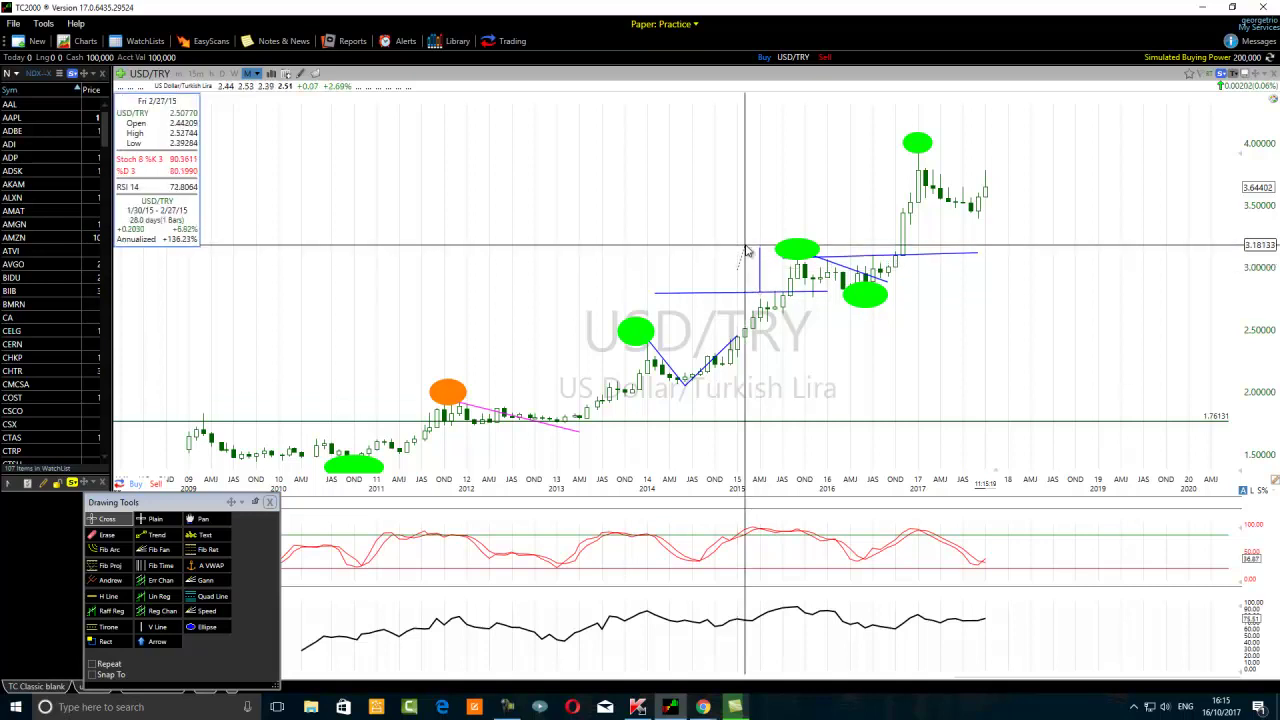
pyautogui.moveTo(748, 257); pyautogui.dragTo(749, 257)
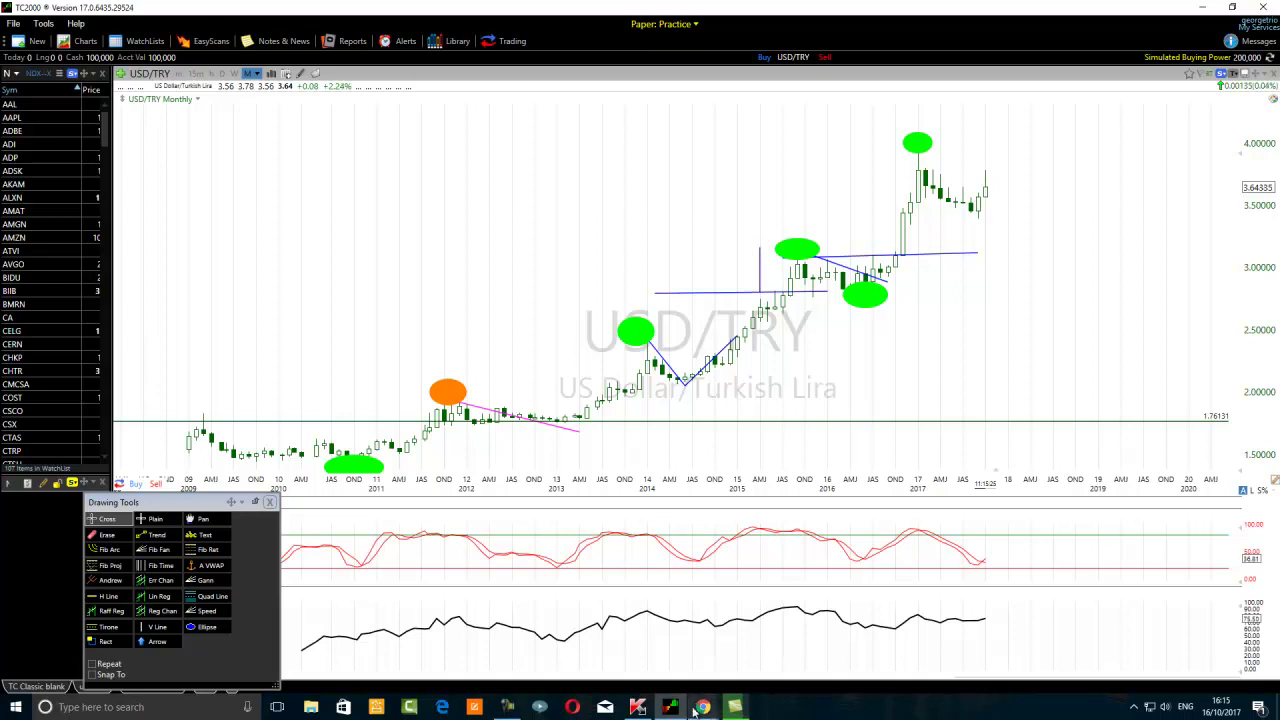
# Step: Switch to Chrome to view the owl and butterfly photos, and return to TC2000
pyautogui.moveTo(705, 708)
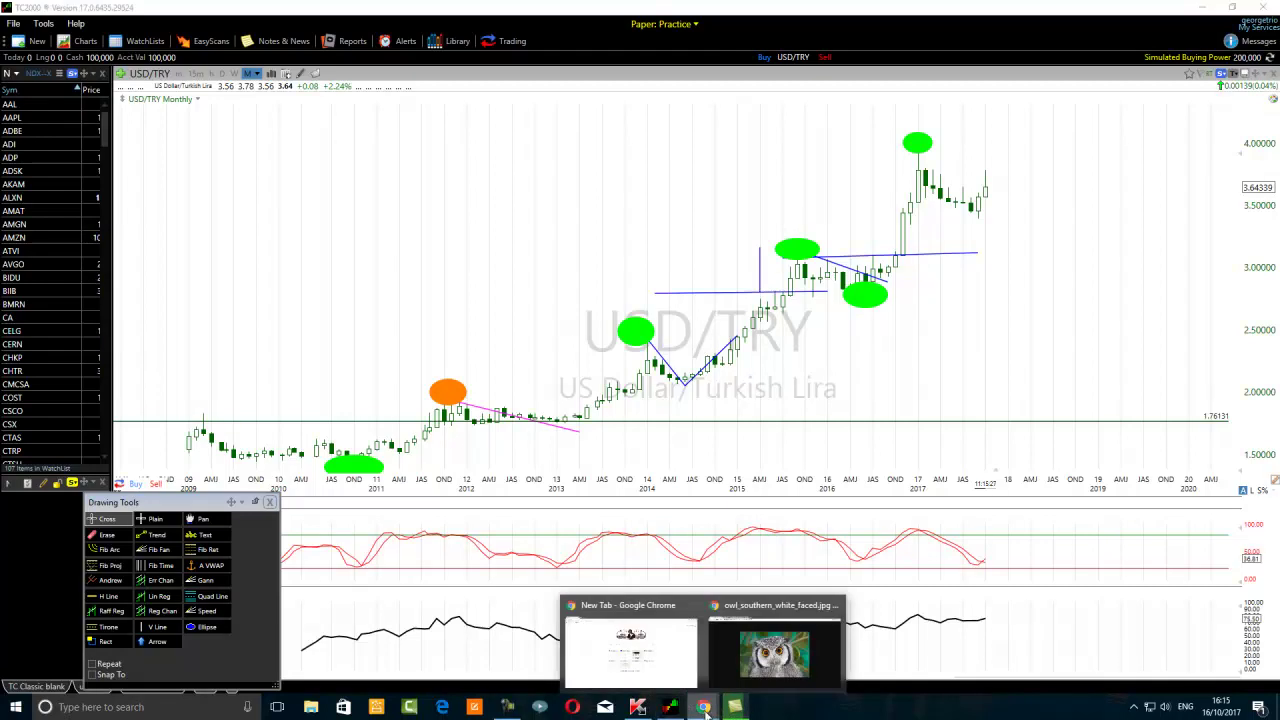
pyautogui.click(783, 667)
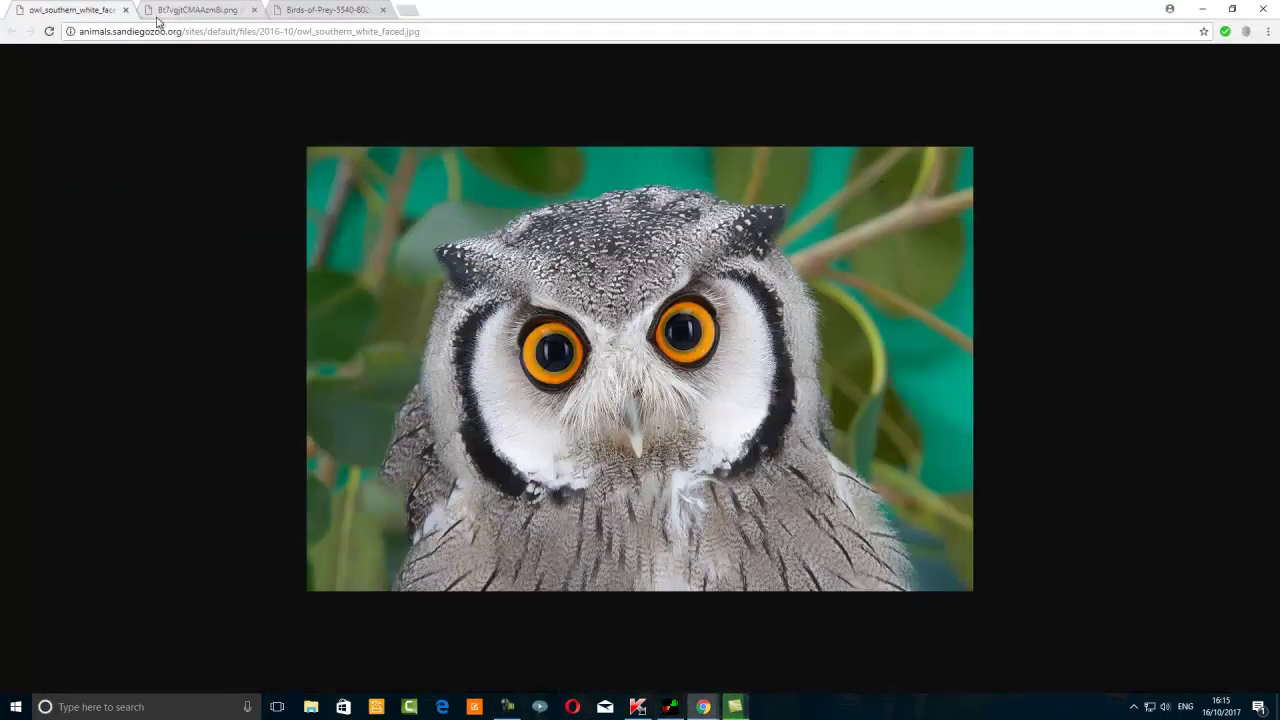
pyautogui.click(192, 12)
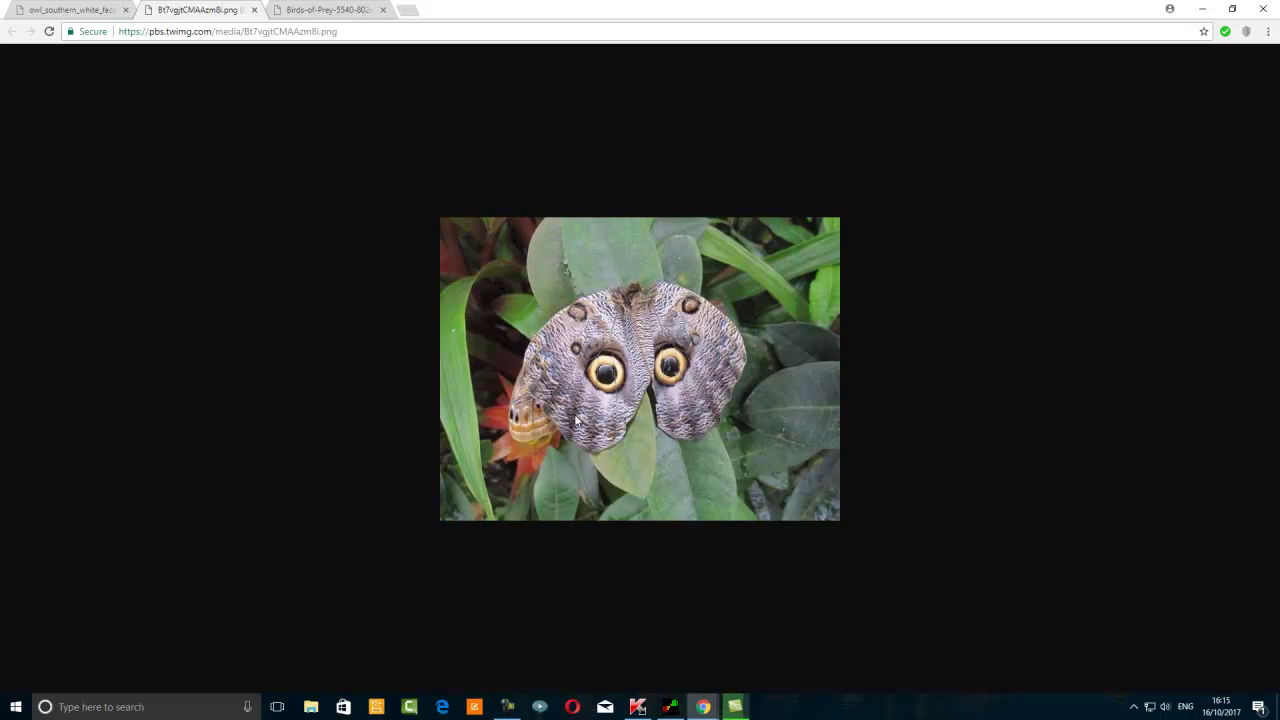
pyautogui.click(671, 707)
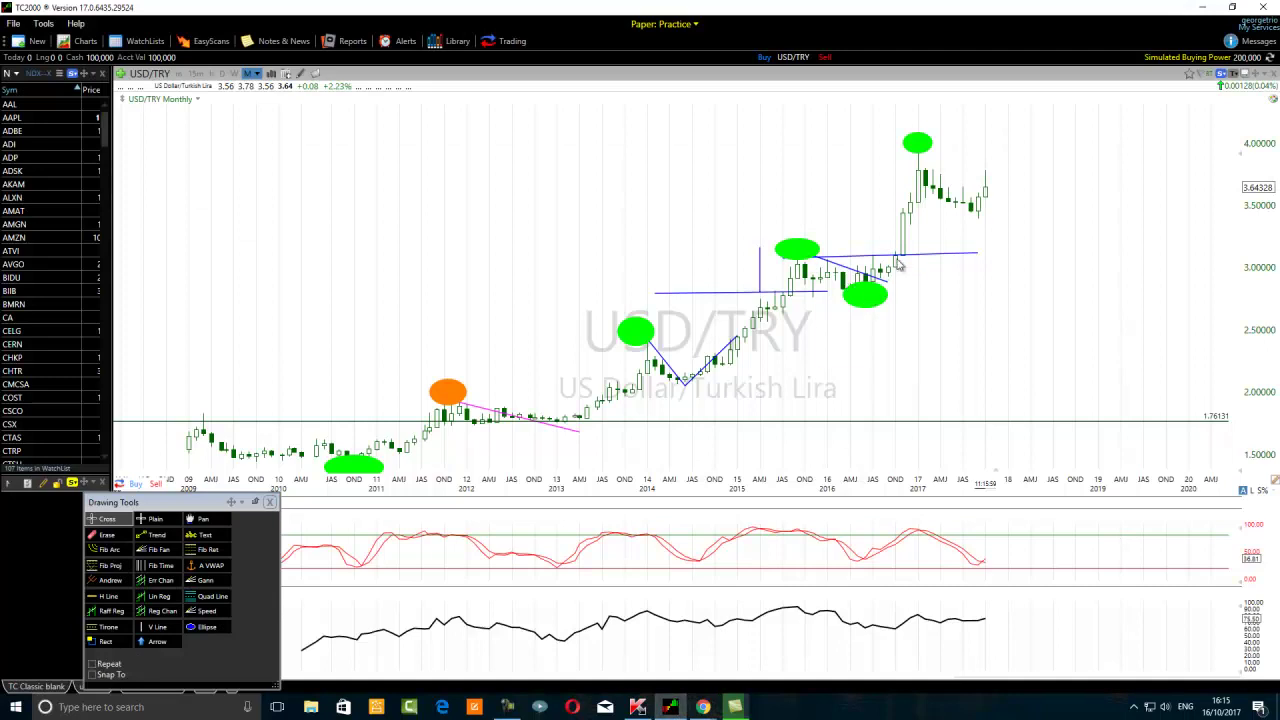
# Step: Move the 2015–2016 pullback trend line to run from the early-2017 high to the late-2017 low, and move the 2016 low's green ellipse there
pyautogui.moveTo(921, 144)
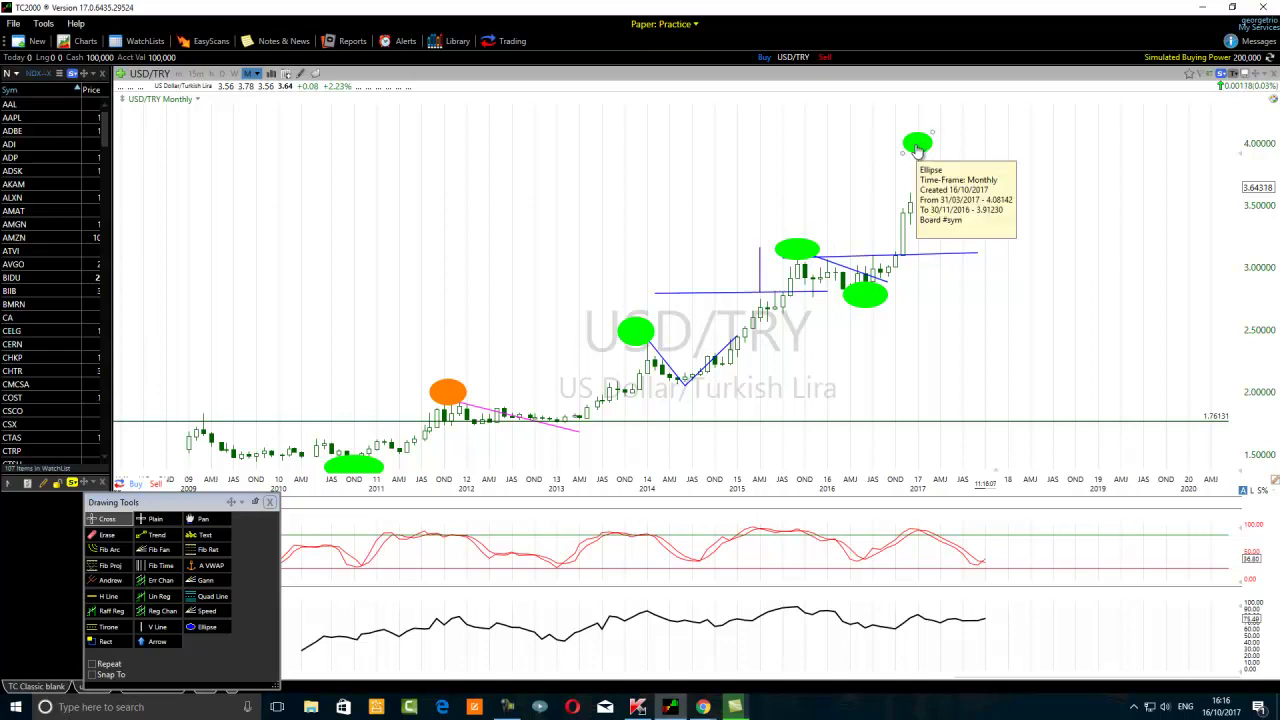
pyautogui.moveTo(844, 270); pyautogui.dragTo(986, 212)
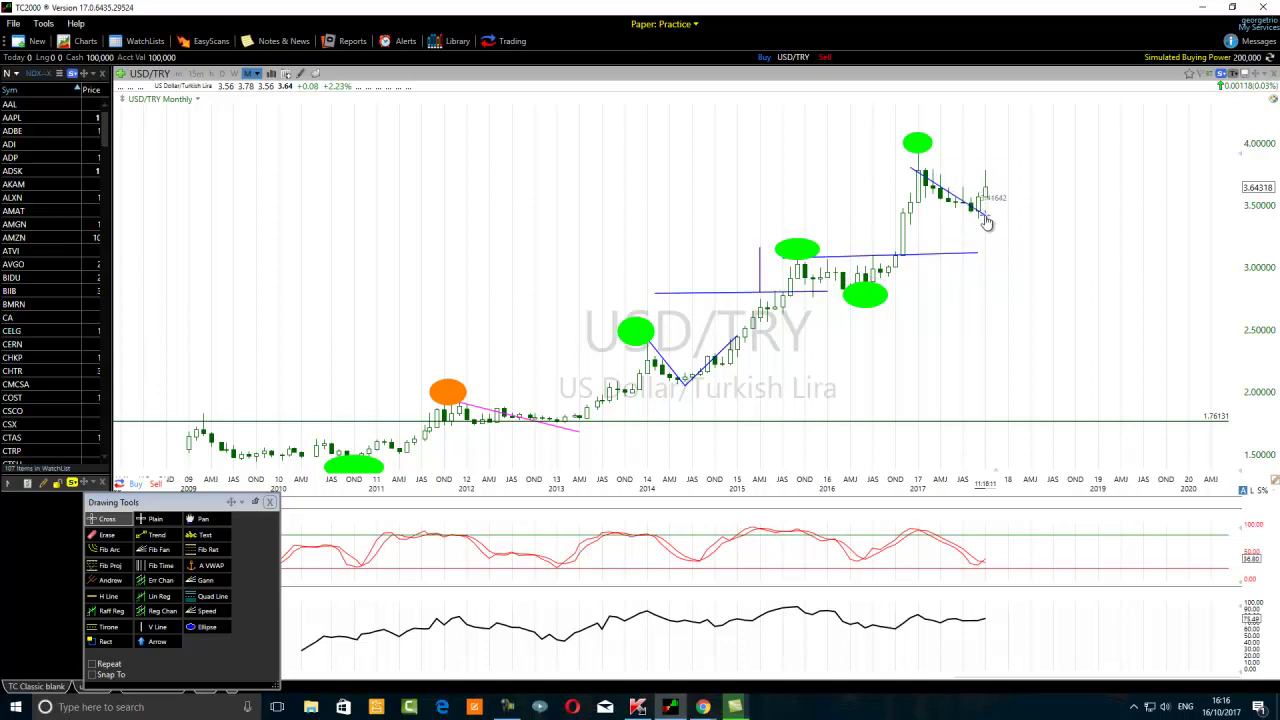
pyautogui.moveTo(912, 168); pyautogui.dragTo(926, 159)
pyautogui.moveTo(863, 303); pyautogui.dragTo(986, 228)
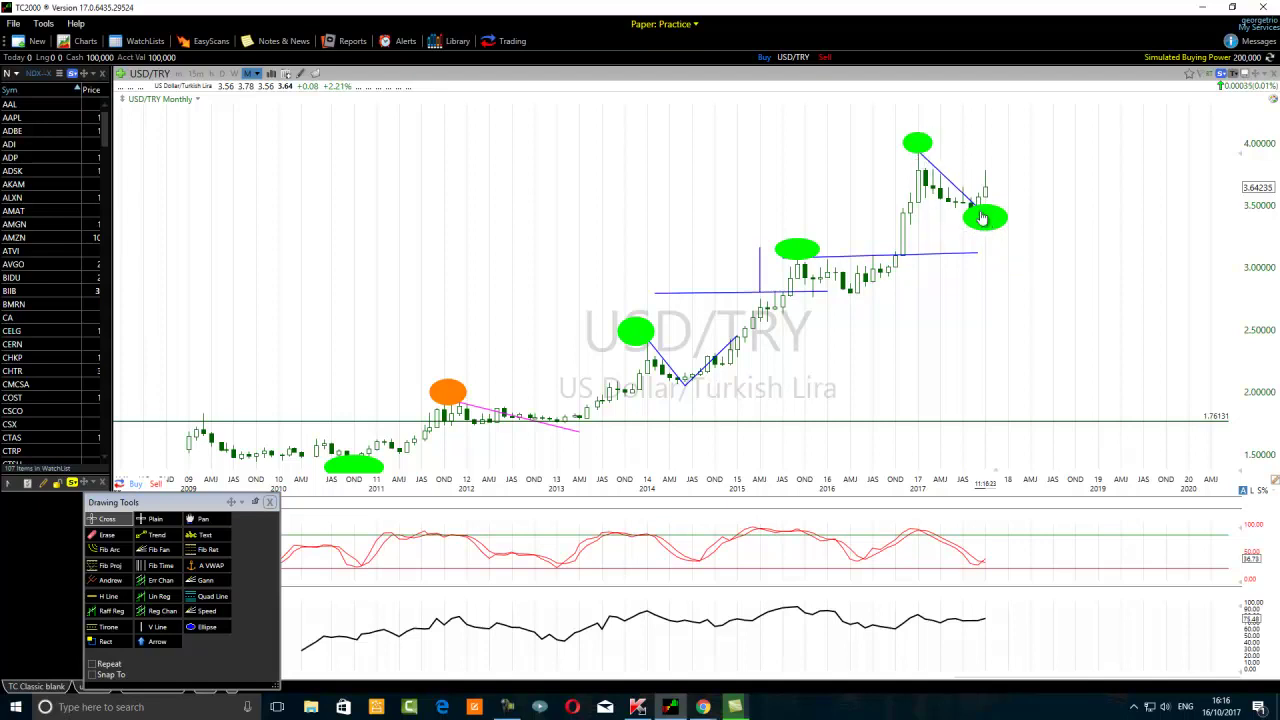
# Step: Draw a near-horizontal trend line through the early-2017 high out to late 2018 and level it at about 3.96
pyautogui.click(140, 537)
pyautogui.moveTo(948, 157)
pyautogui.mouseDown()
pyautogui.moveTo(886, 155)
pyautogui.moveTo(1090, 148)
pyautogui.mouseUp()
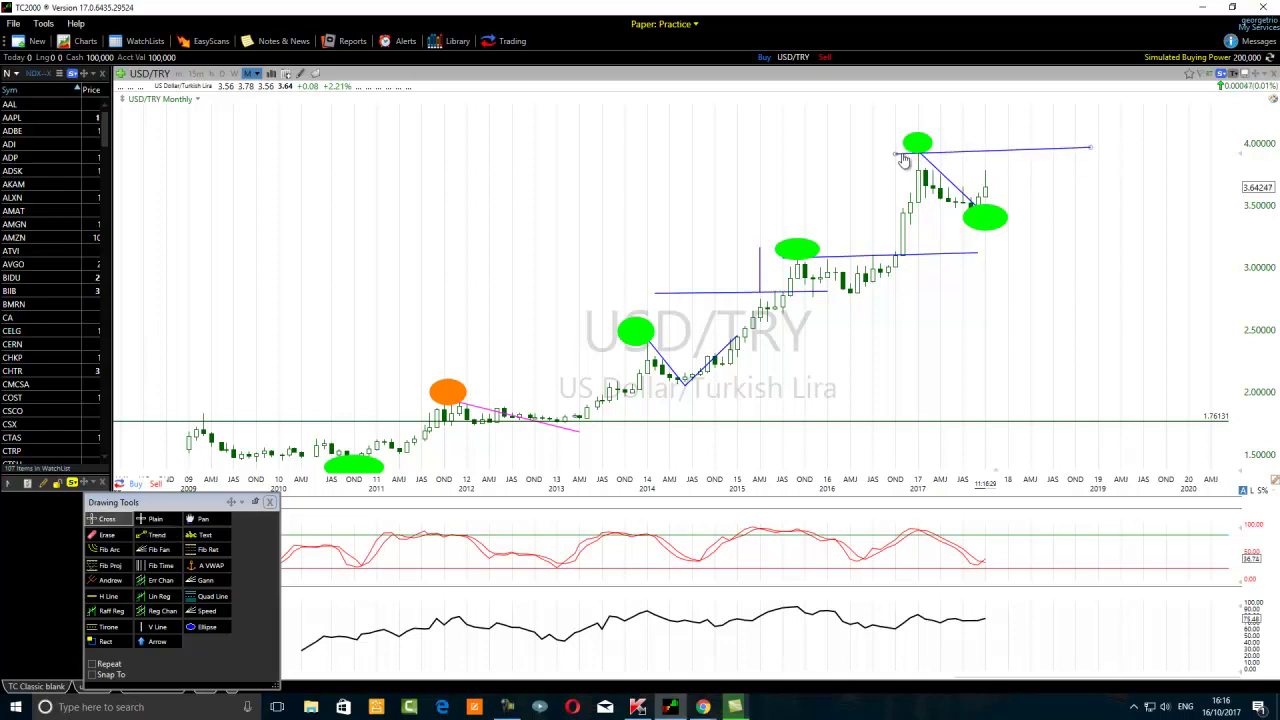
pyautogui.moveTo(900, 157); pyautogui.dragTo(896, 149)
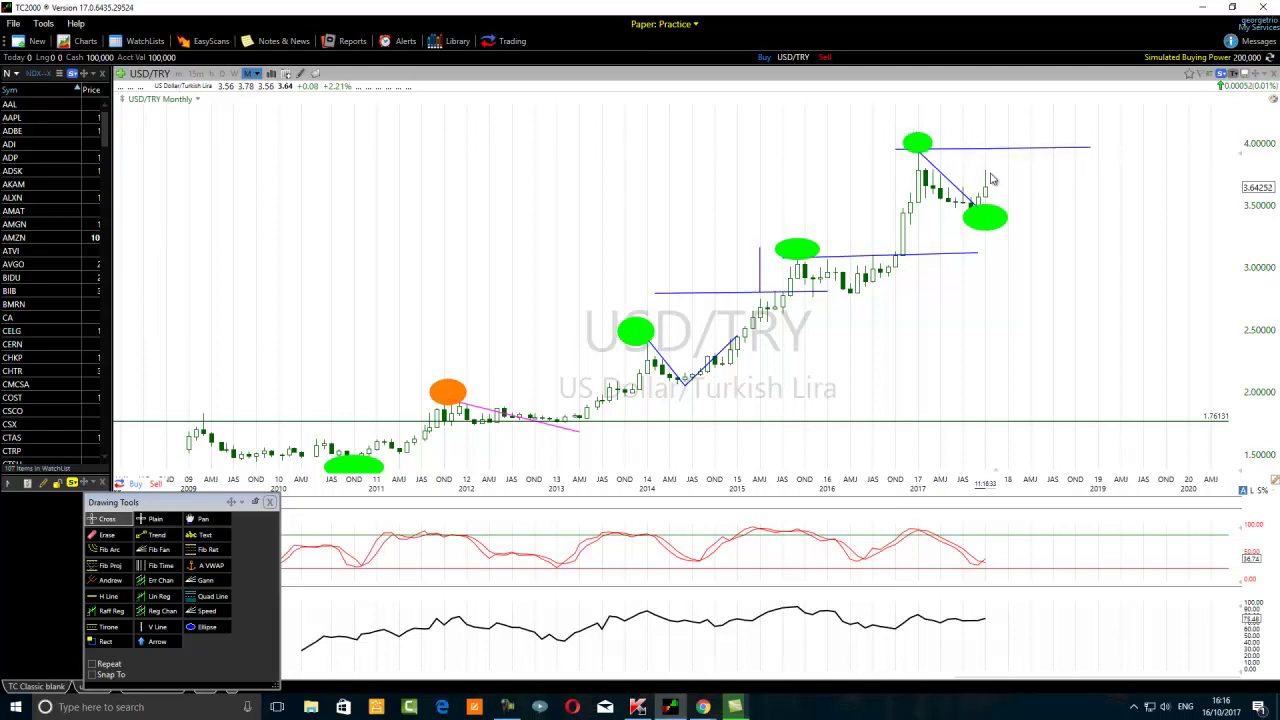
# Step: Draw a vertical line from about 2.42 down to the mid-2014 low to mark the depth of that pullback
pyautogui.moveTo(989, 157)
pyautogui.click(157, 535)
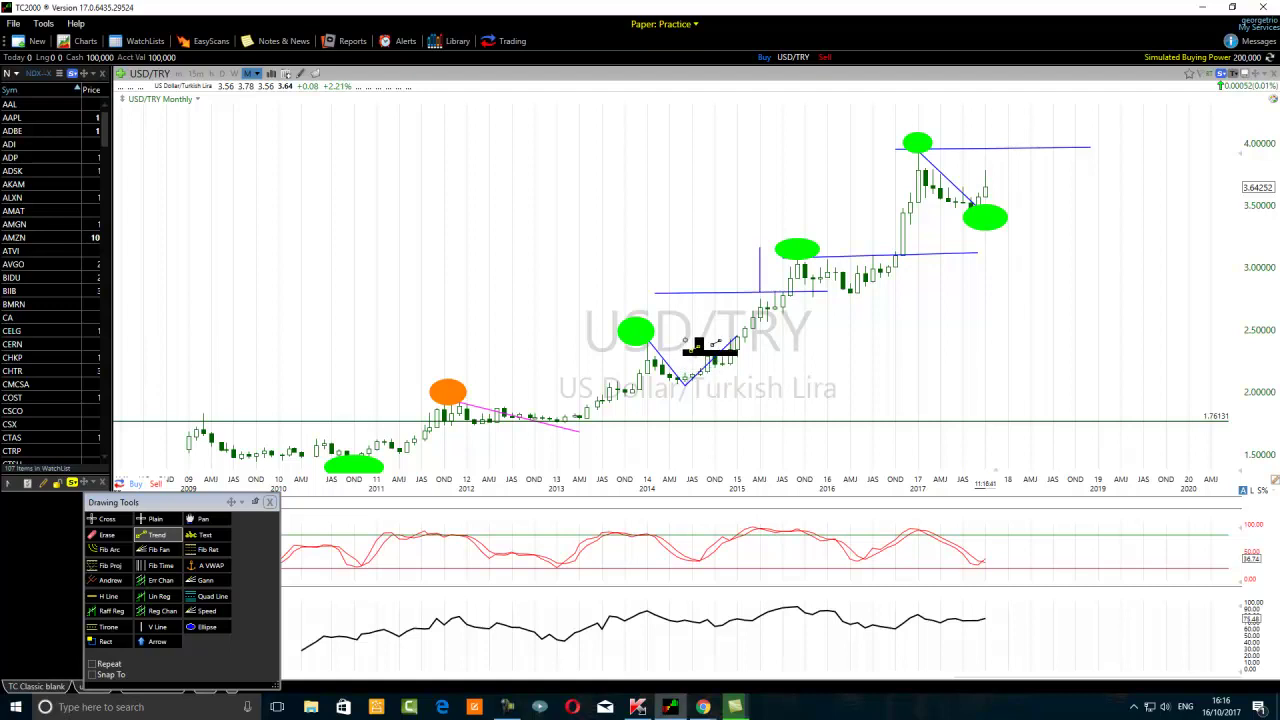
pyautogui.moveTo(684, 337); pyautogui.dragTo(685, 385)
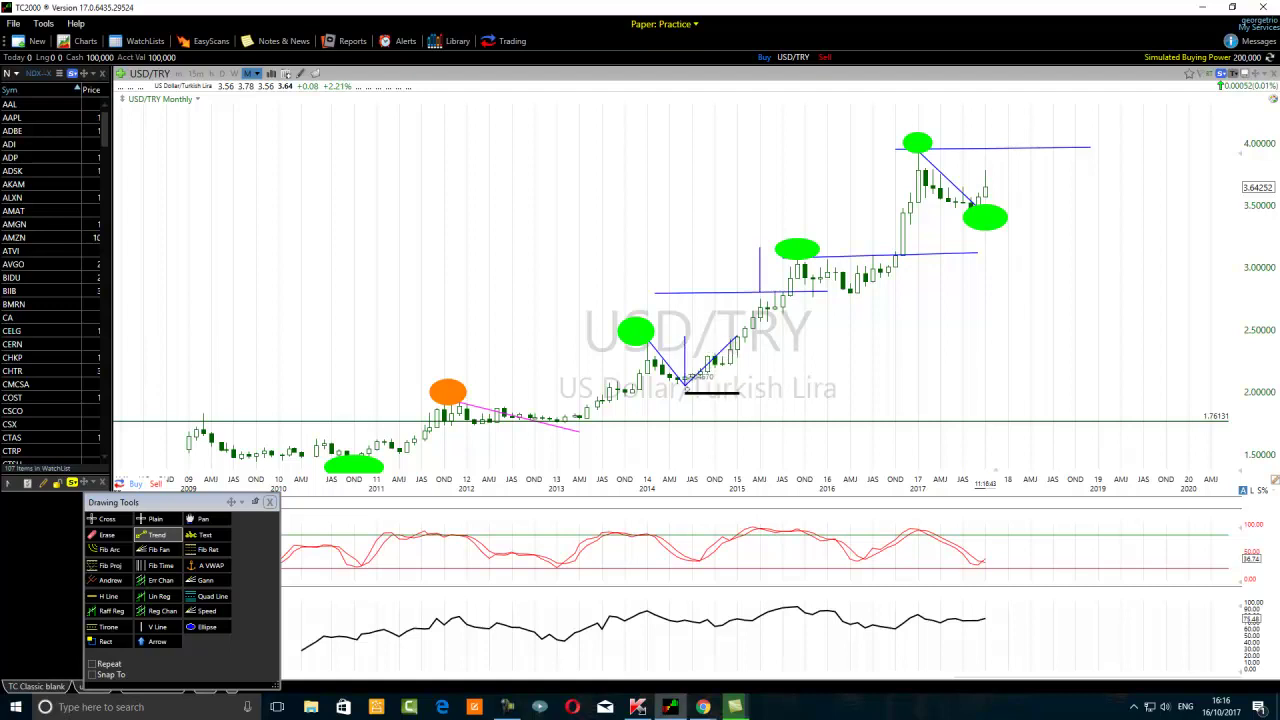
pyautogui.press('Escape')
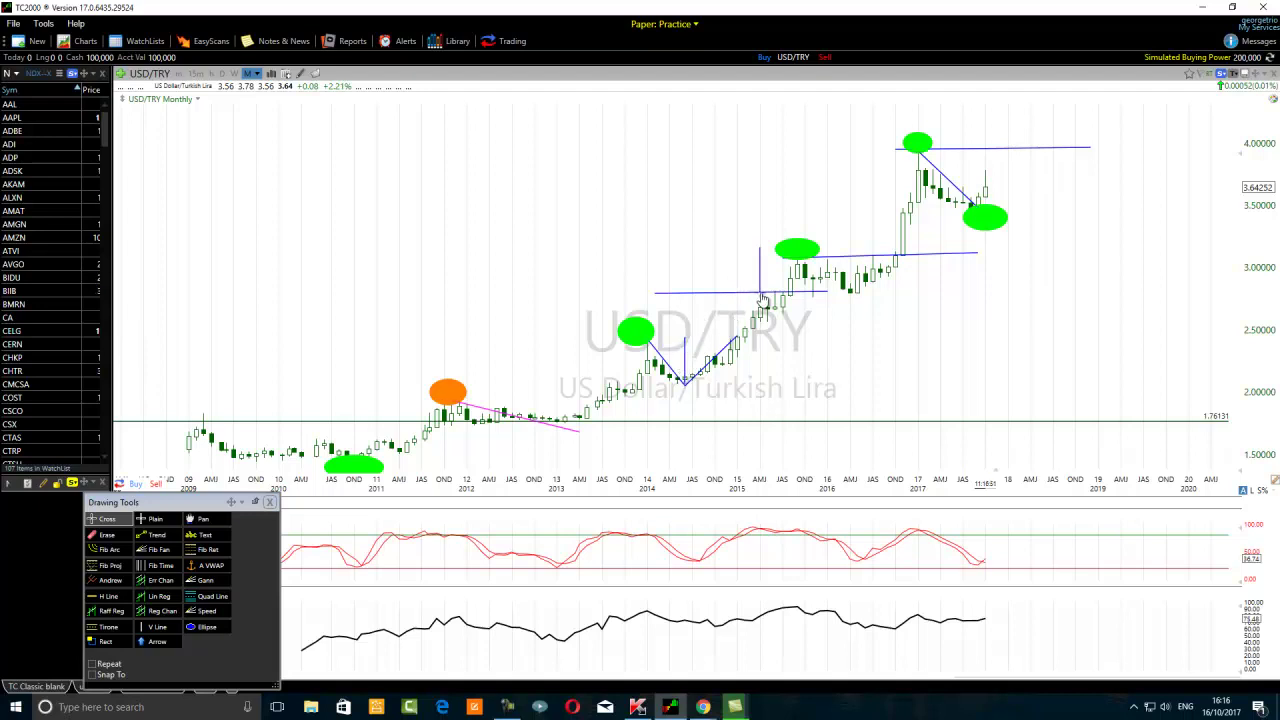
pyautogui.click(690, 324)
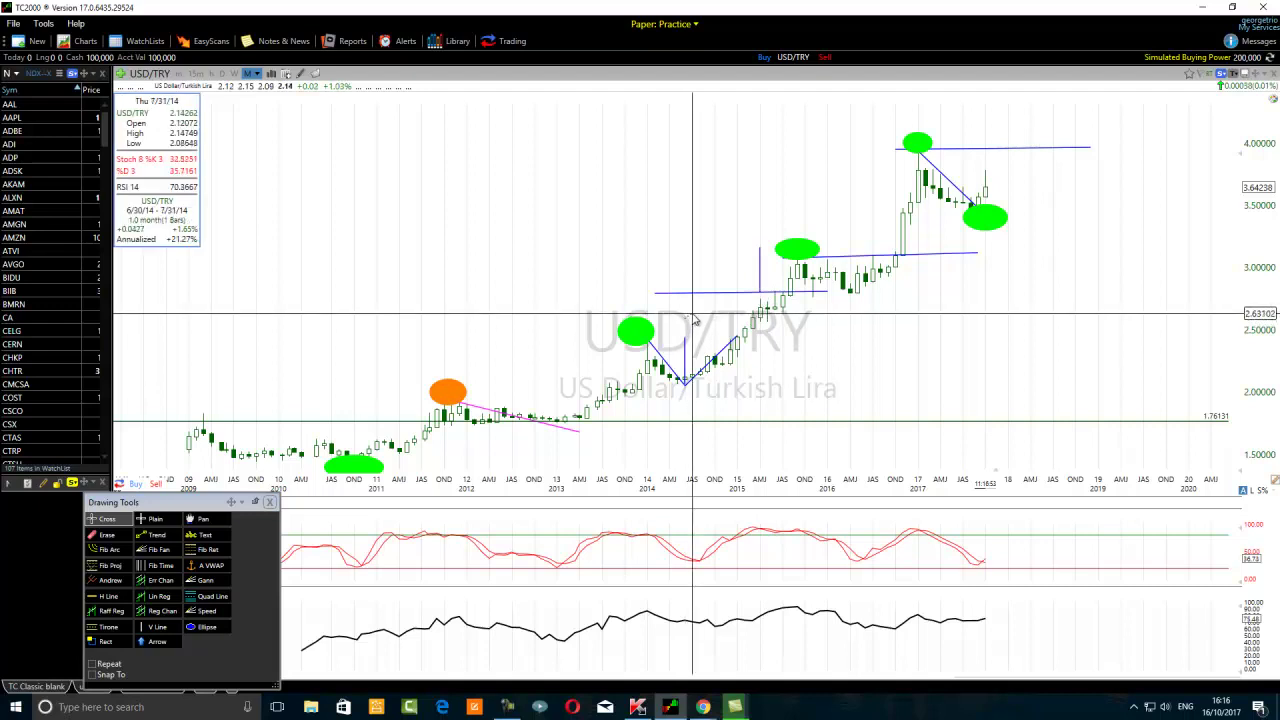
pyautogui.click(693, 320)
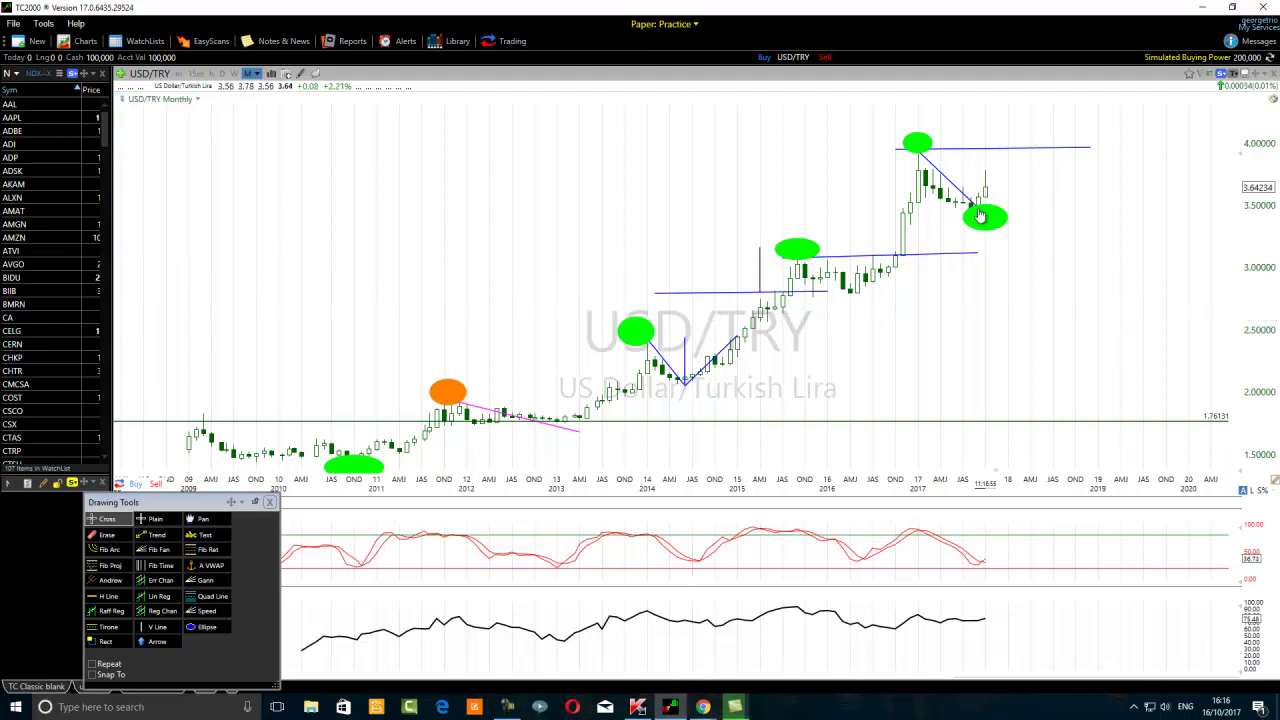
# Step: Draw a vertical line from the 3.96 level down to the late-2017 low and a horizontal trend line at about 3.75 across the 2017 candles
pyautogui.click(156, 535)
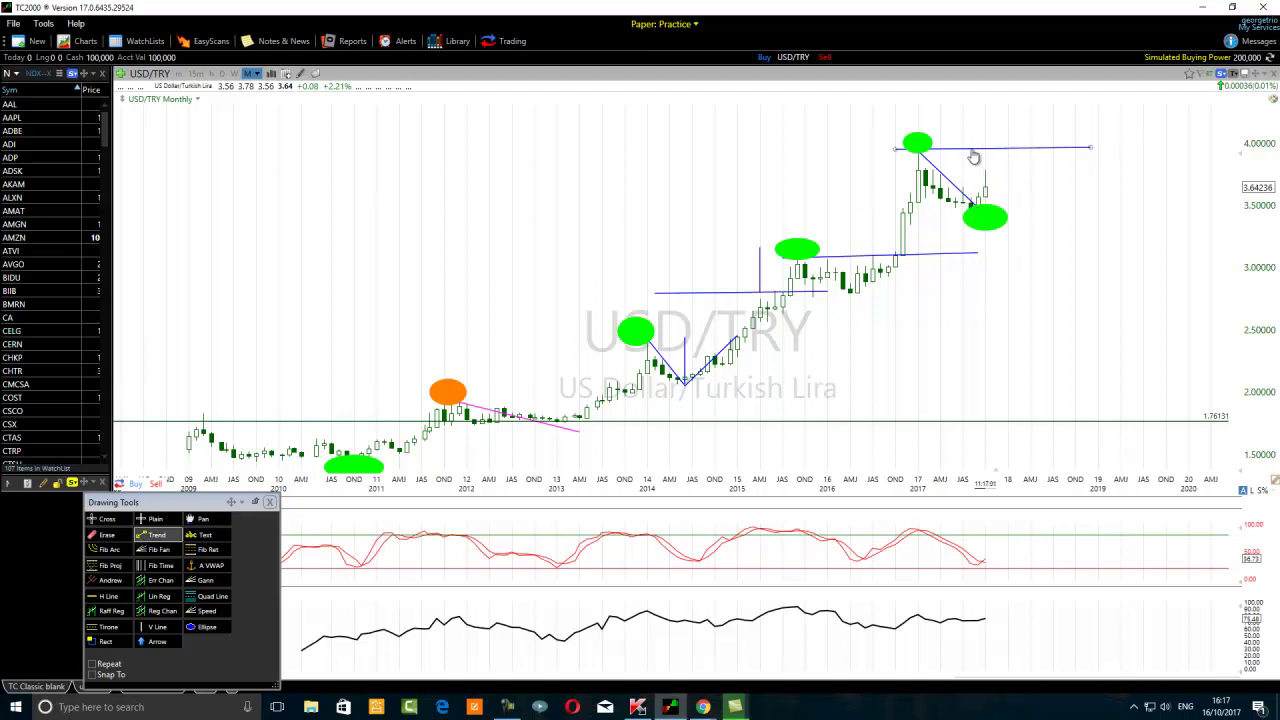
pyautogui.moveTo(970, 149); pyautogui.dragTo(970, 213)
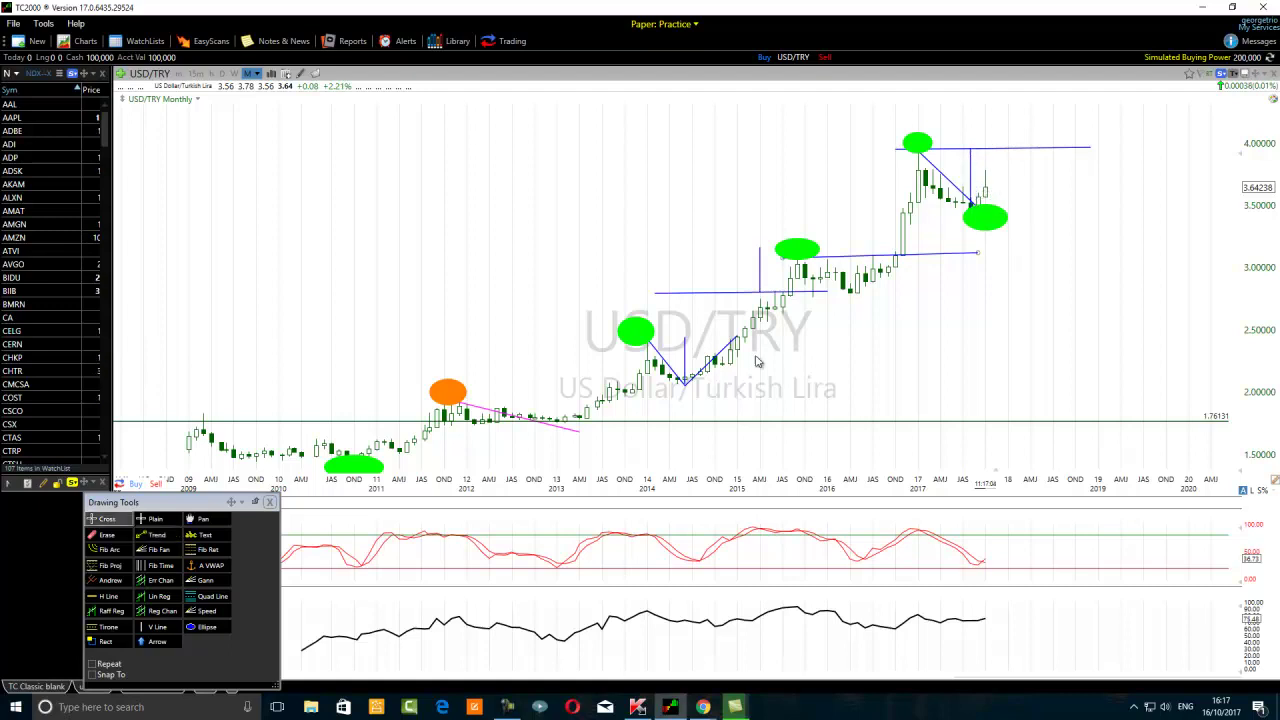
pyautogui.click(145, 537)
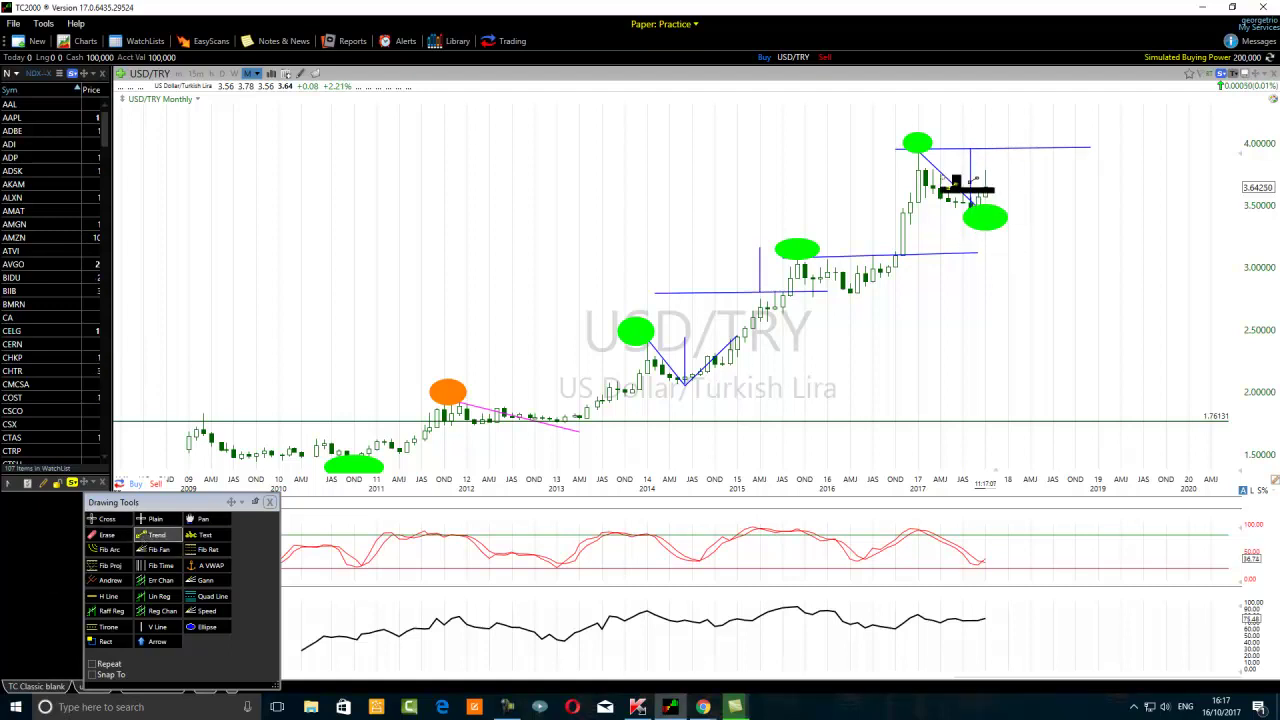
pyautogui.moveTo(903, 175); pyautogui.dragTo(1120, 174)
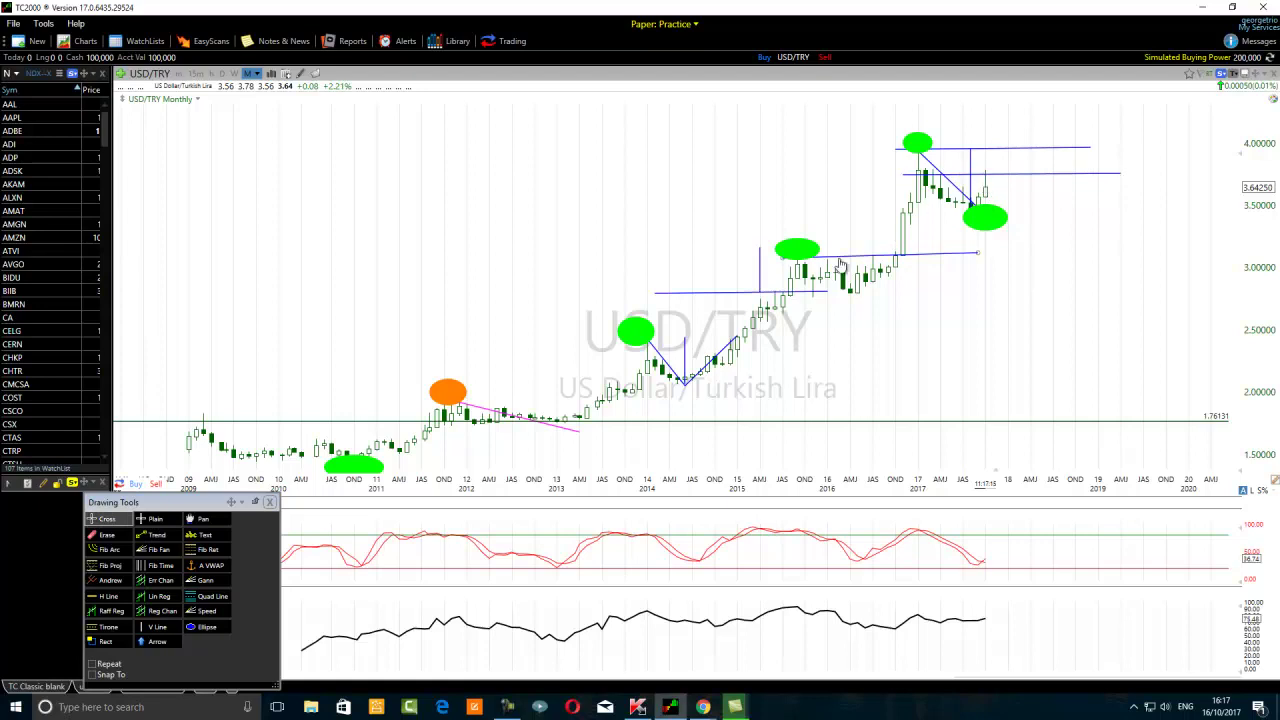
# Step: Examine the latest 2017 candles near the 3.75 trend line, and switch to Chrome to view the Birds-of-Prey owl picture
pyautogui.scroll(2, 843, 265)
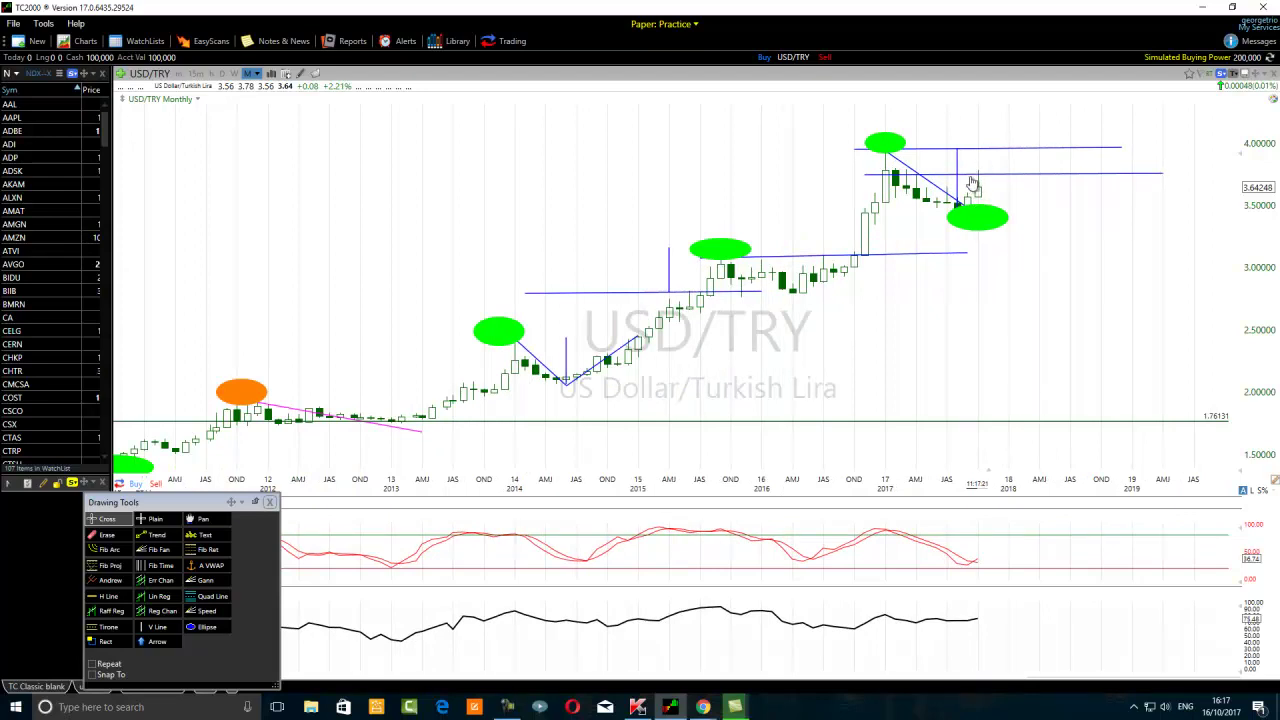
pyautogui.moveTo(979, 178)
pyautogui.click(672, 708)
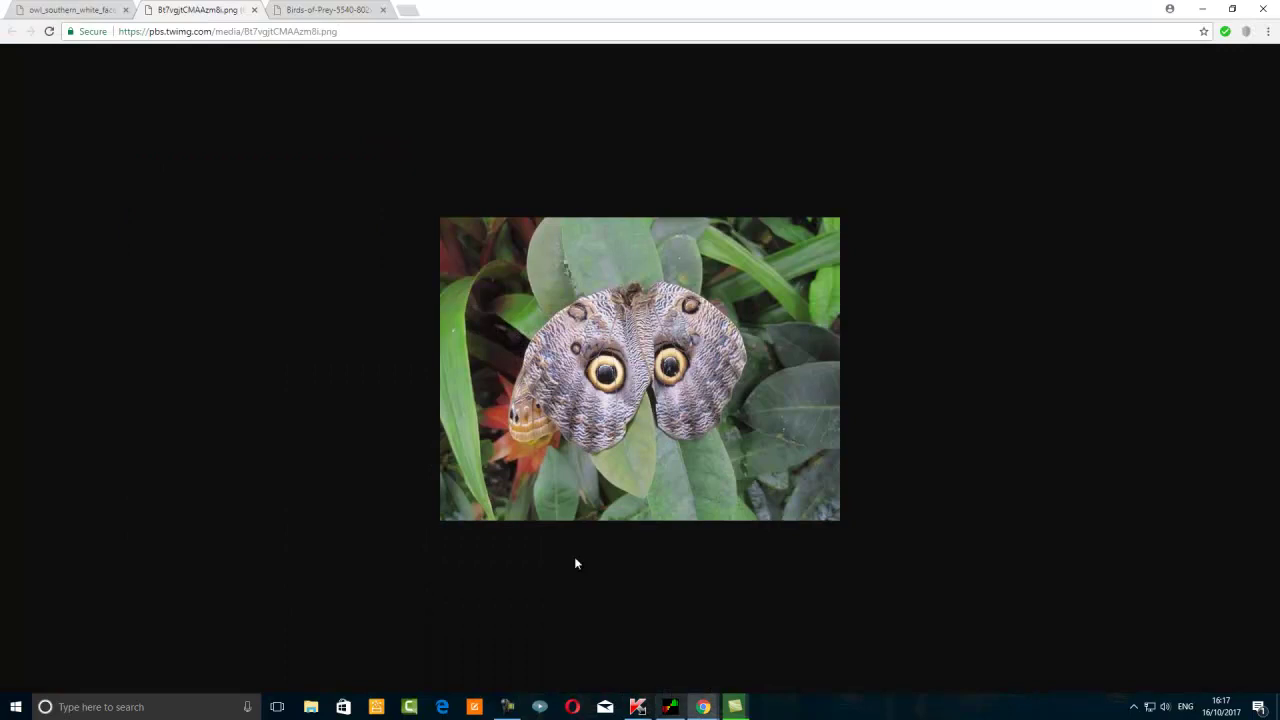
pyautogui.click(352, 12)
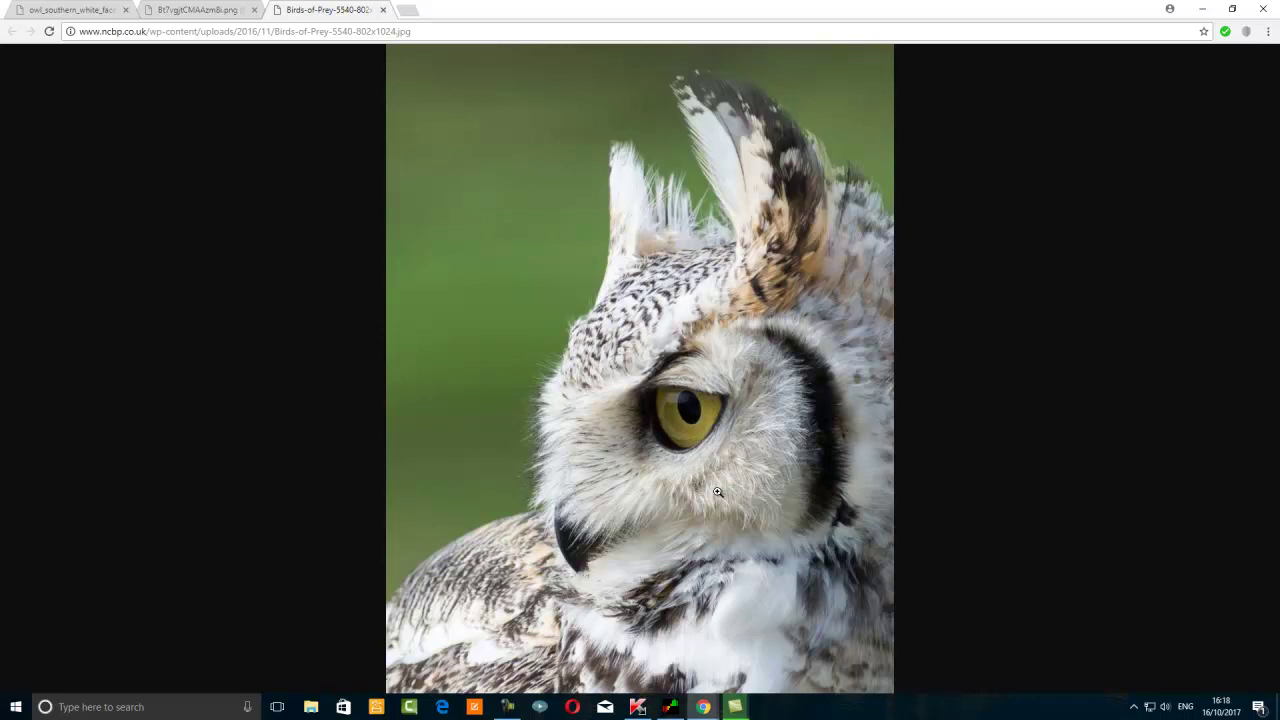
# Step: Return to TC2000 to review the annotated USD/TRY monthly chart back to 2009, and bring the owl picture in Chrome back into view
pyautogui.click(675, 710)
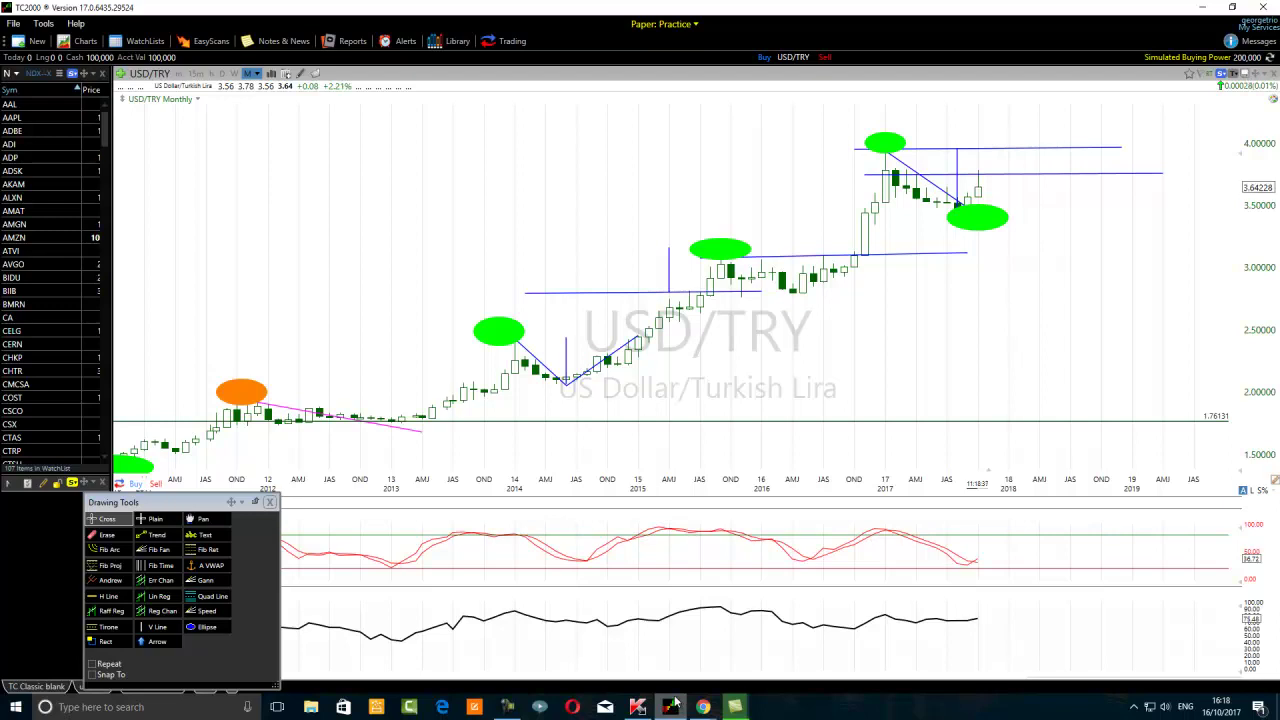
pyautogui.scroll(-2, 336, 487)
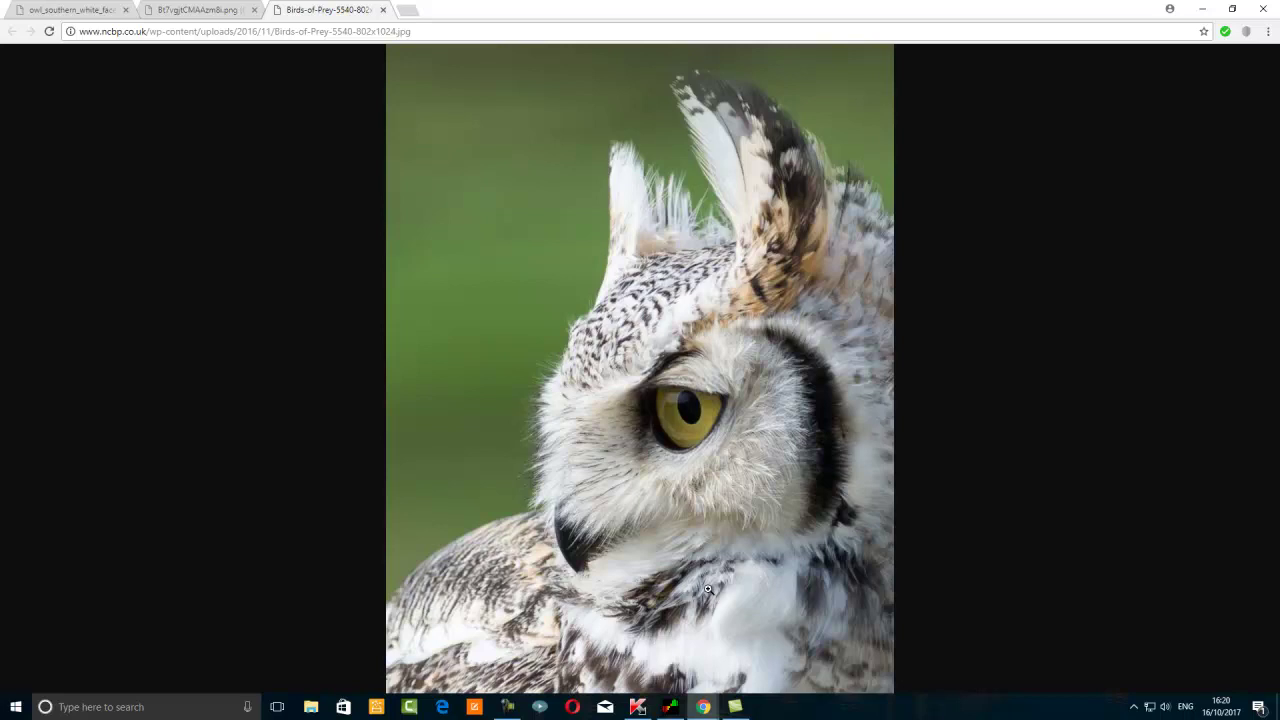
pyautogui.click(673, 712)
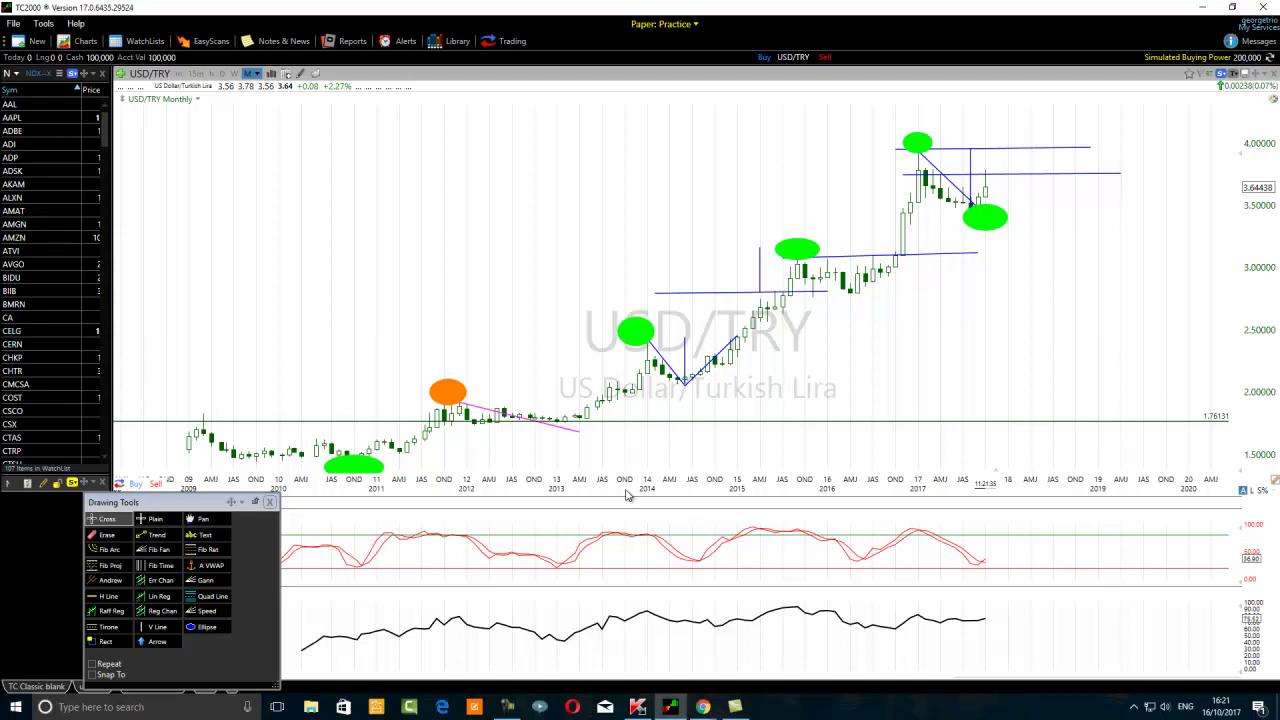
pyautogui.click(668, 707)
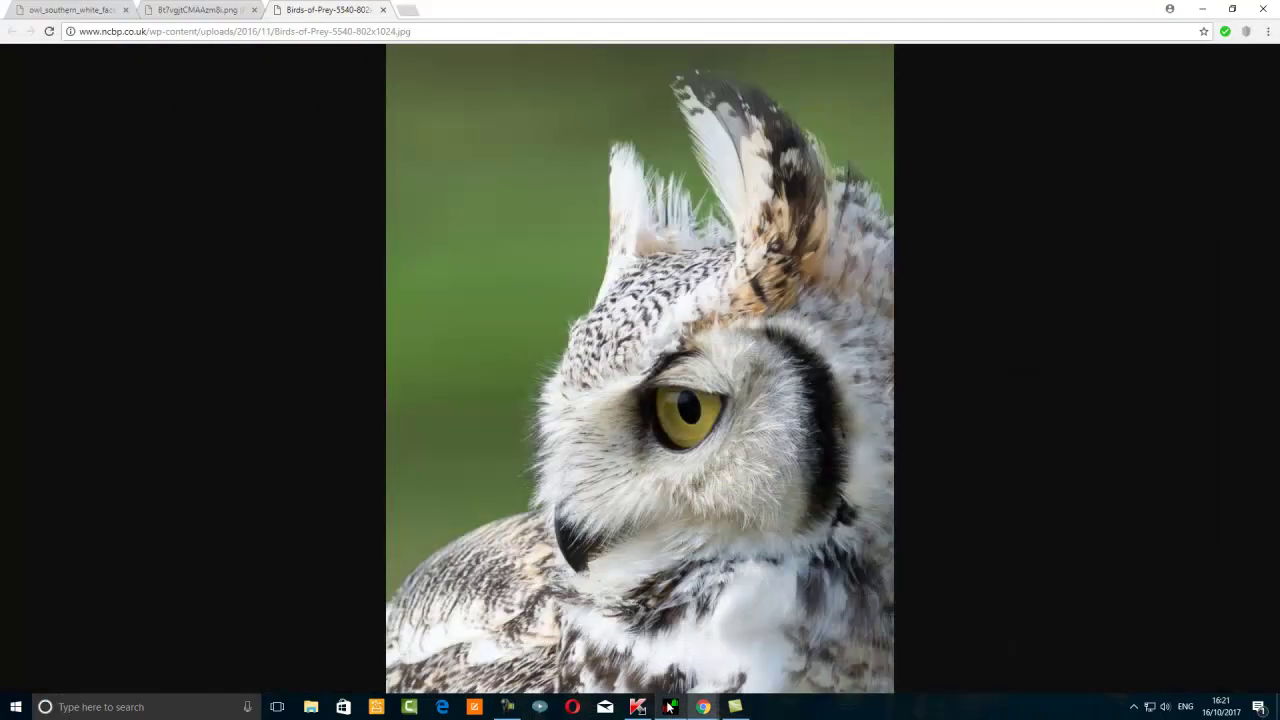